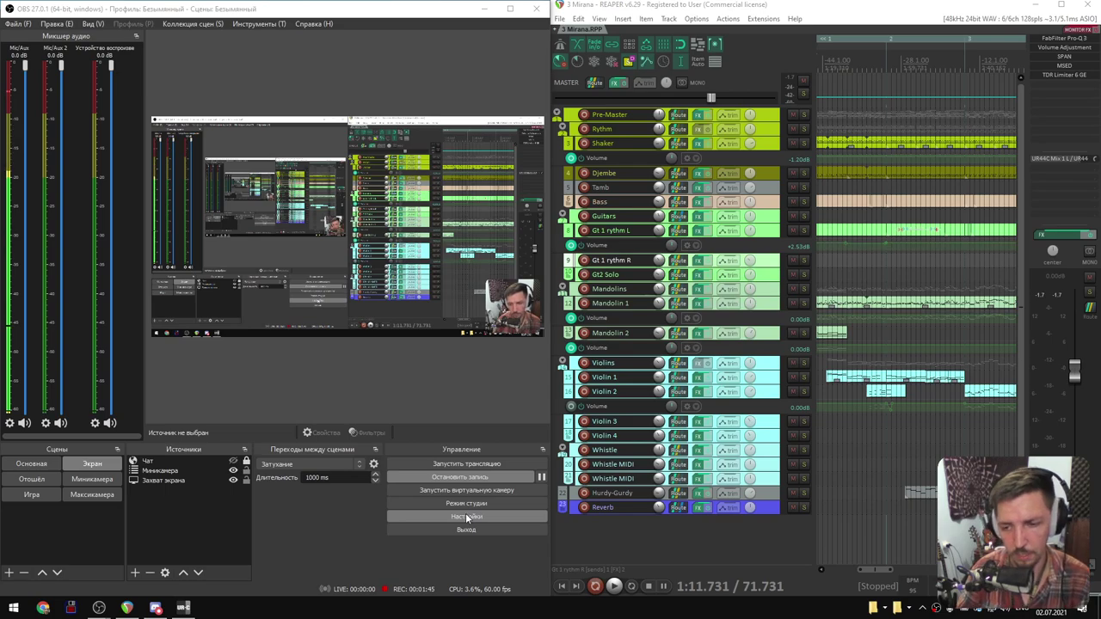
Step: Review the OBS audio device settings against the playback and recording devices in the Windows Sound dialog, and close both windows
left_click(41, 198)
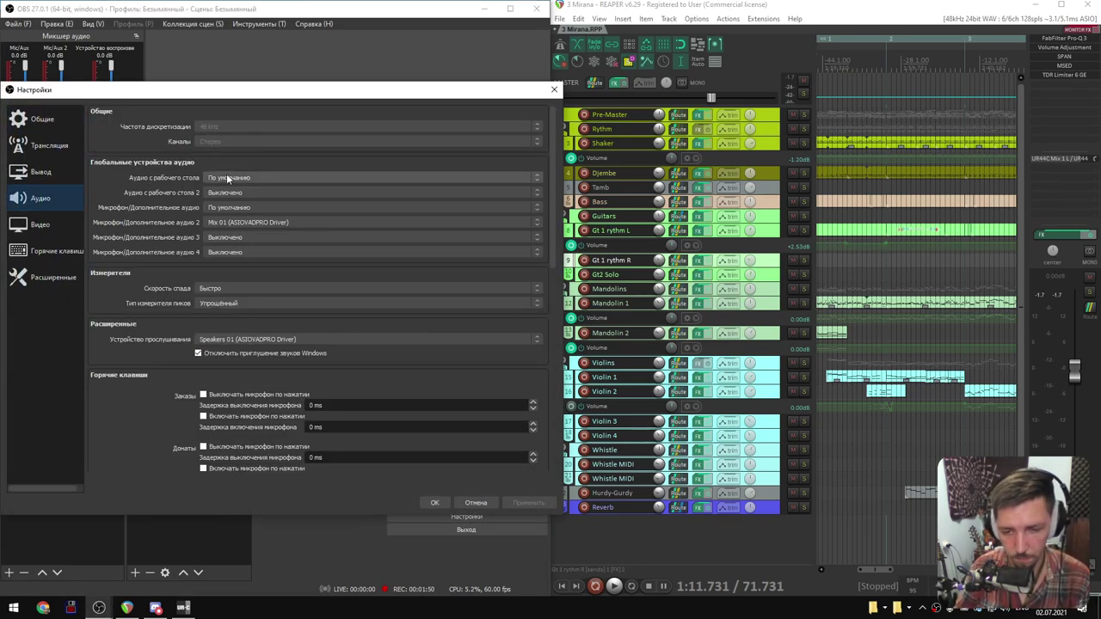
left_click(874, 608)
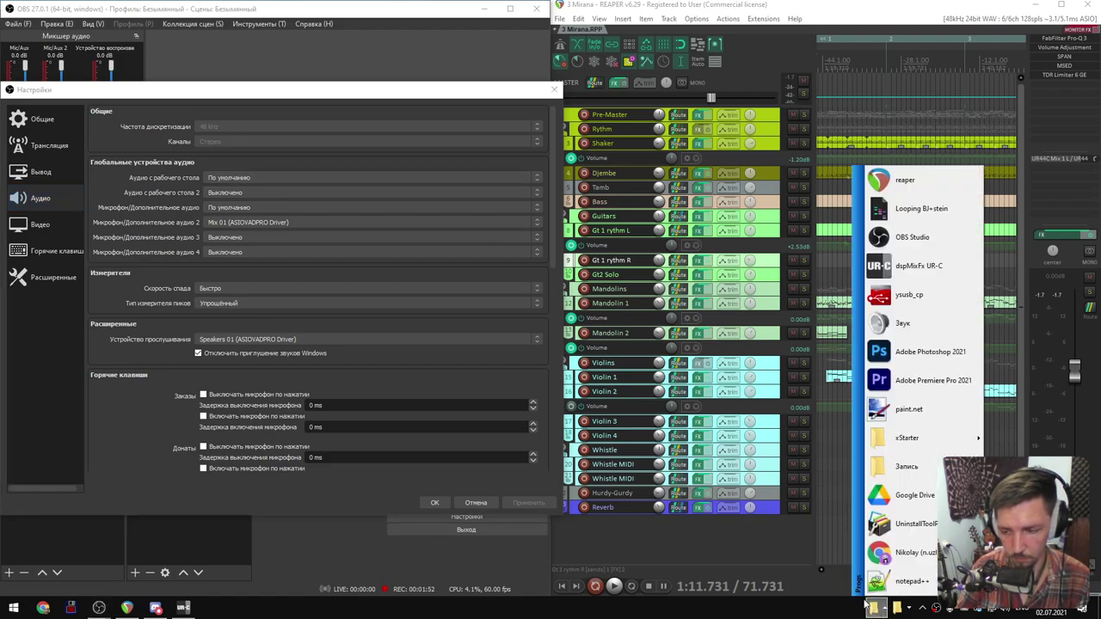
left_click(908, 324)
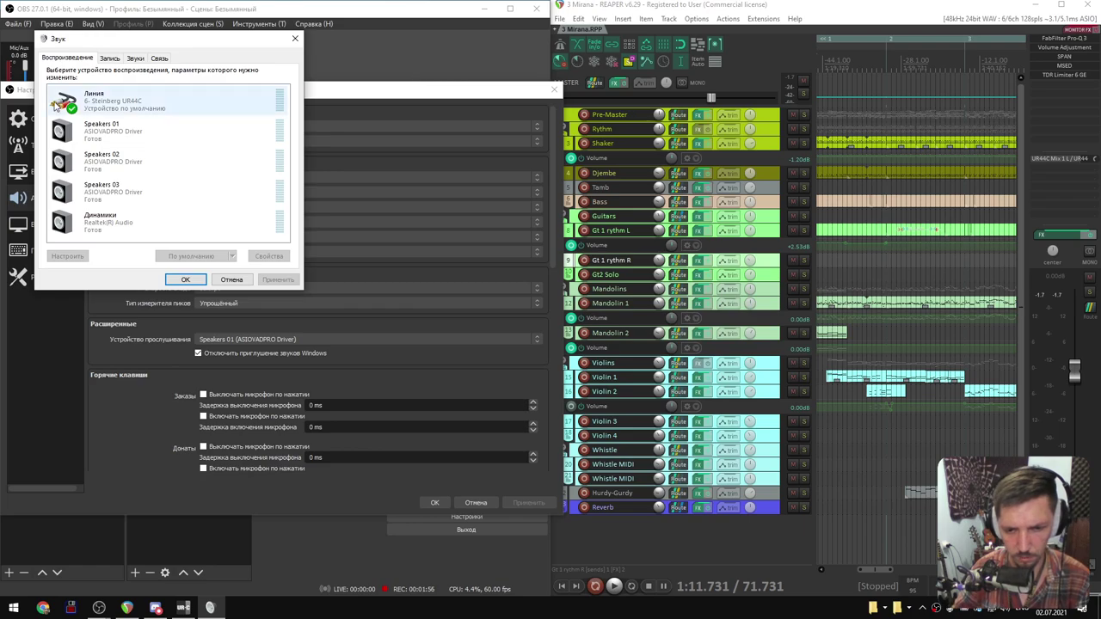
left_click(109, 57)
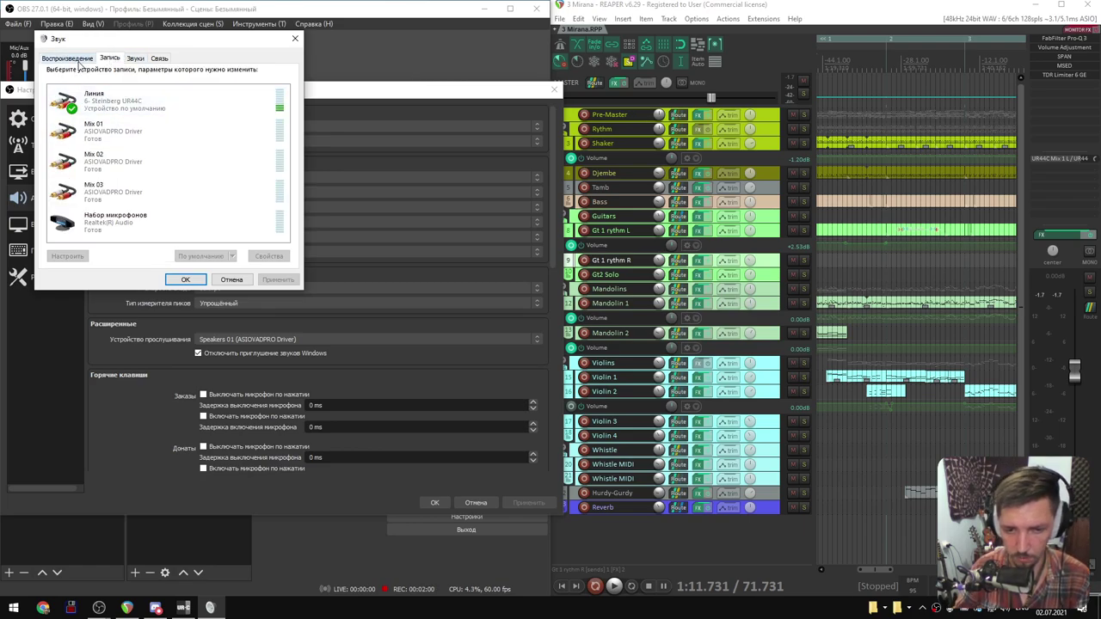
left_click(296, 39)
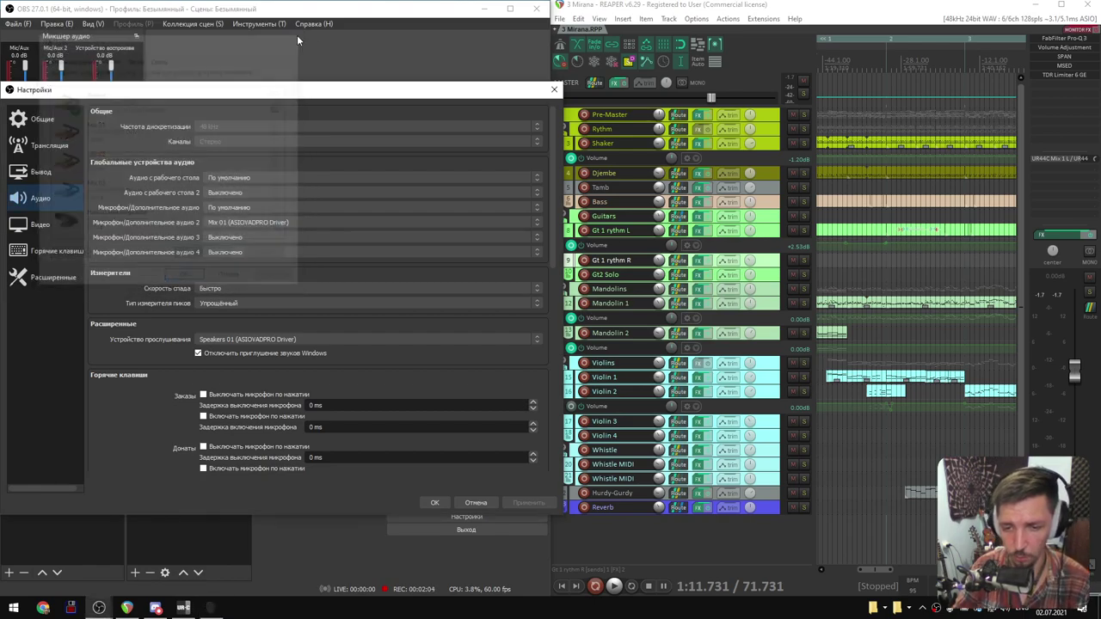
left_click(554, 88)
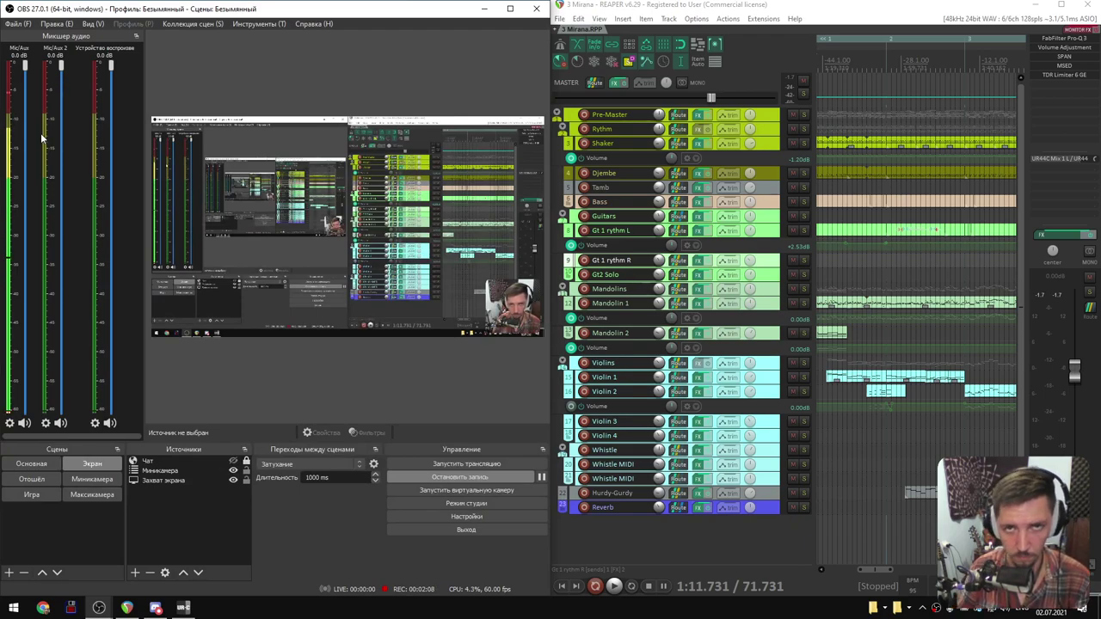
Step: Check the channel and master setup in the dspMixFx UR-C mixer, and minimize it
left_click(183, 607)
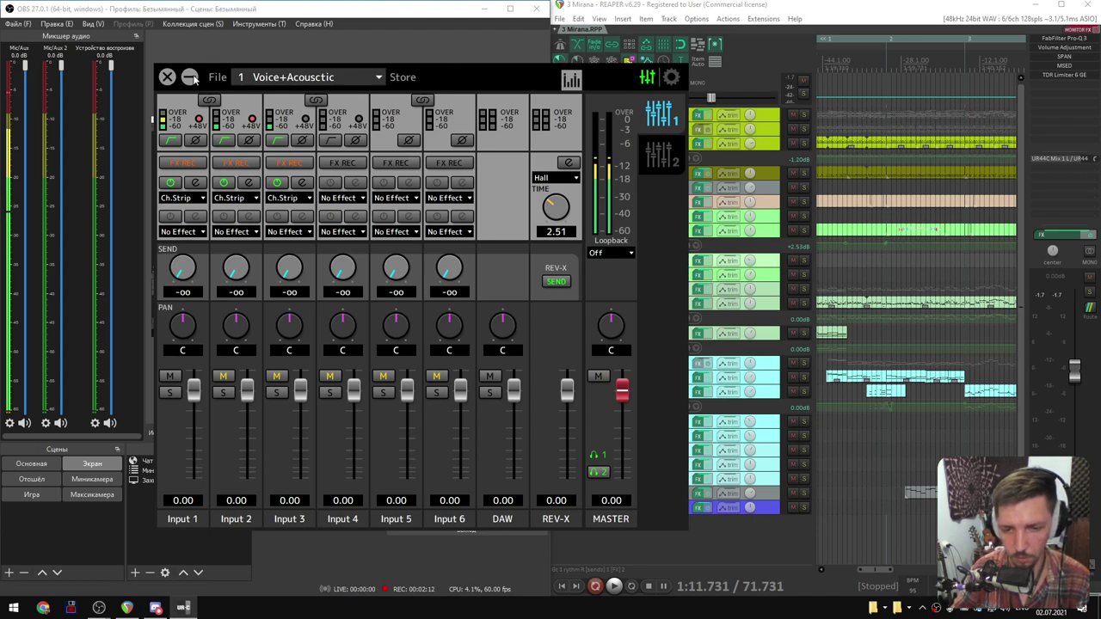
left_click(191, 77)
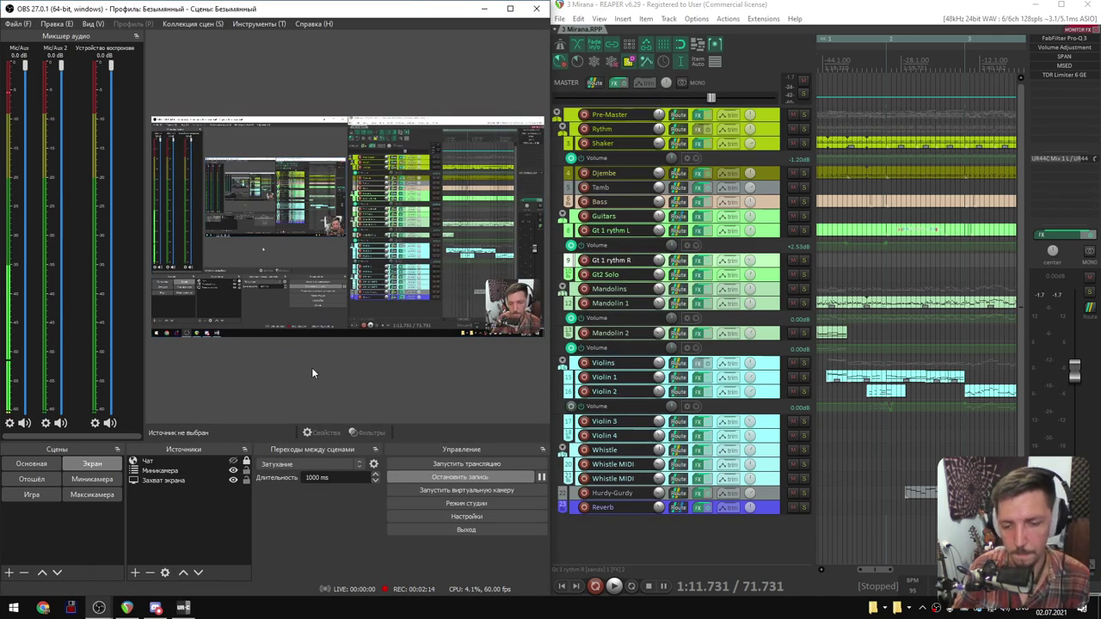
Step: Reopen the OBS audio settings and show the device choices for microphone/auxiliary audio 2
left_click(491, 515)
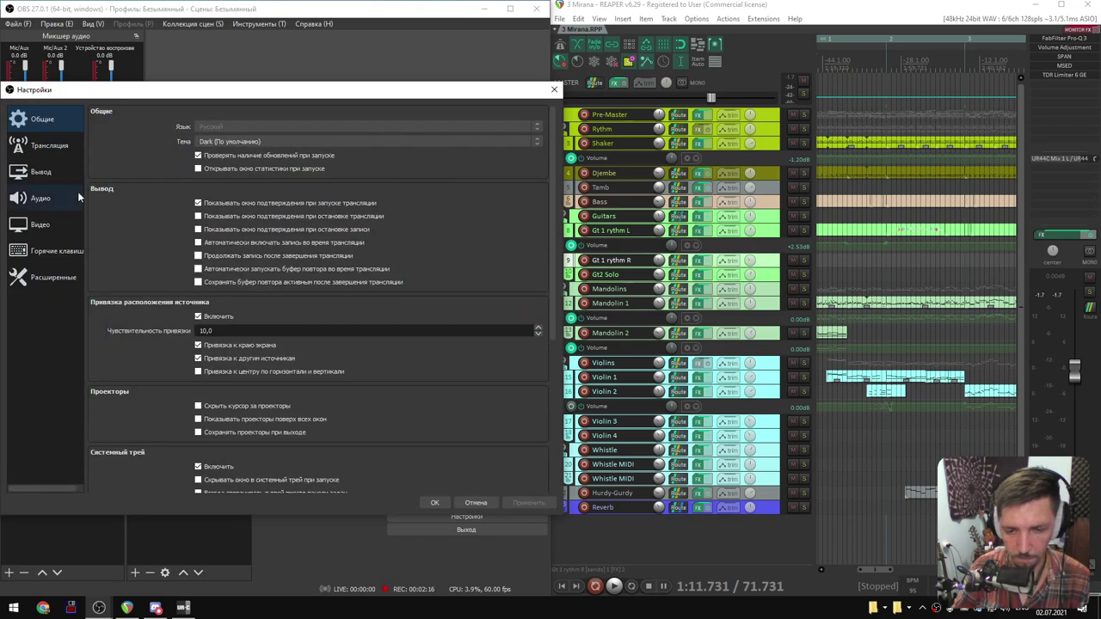
left_click(49, 199)
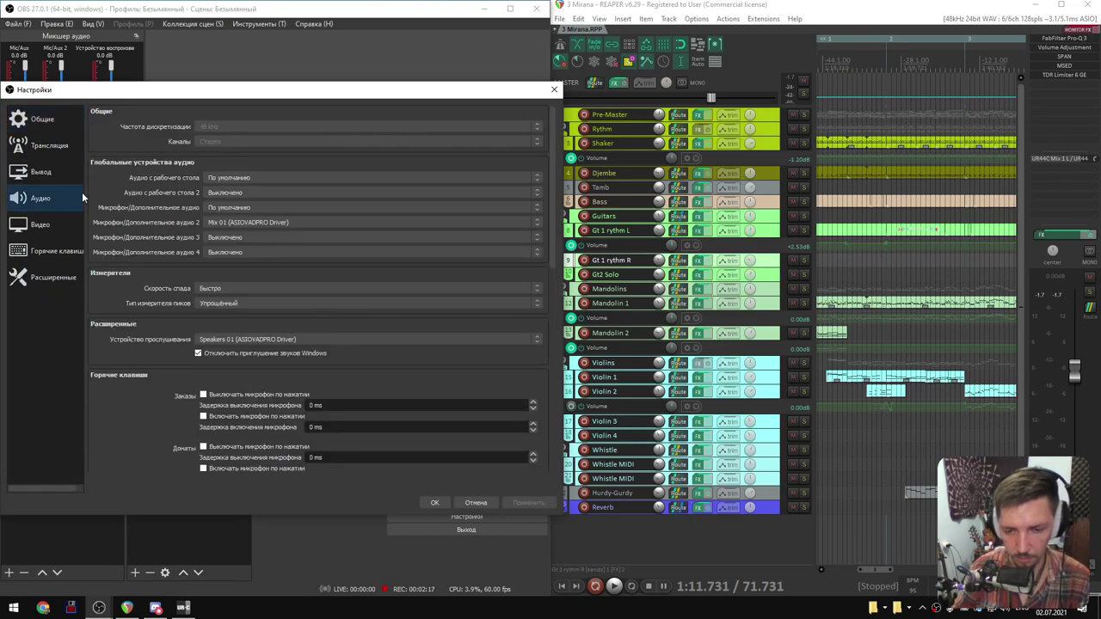
left_click(227, 222)
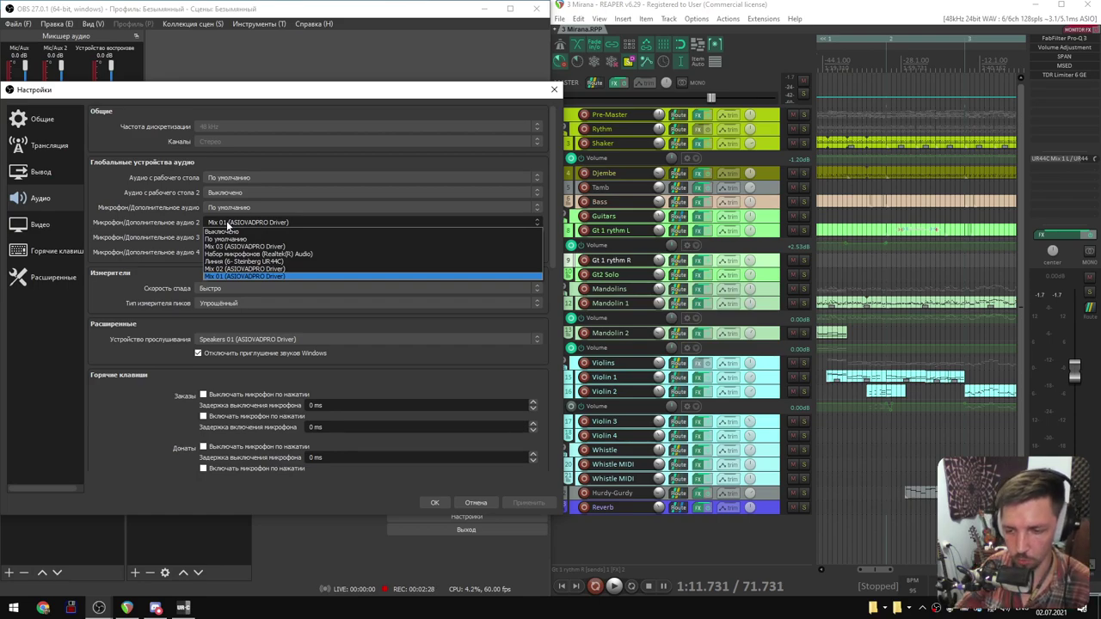
Step: Inspect the level settings of the Realtek microphone array in Windows Sound without changing them, and close the OBS settings
left_click(874, 607)
left_click(920, 320)
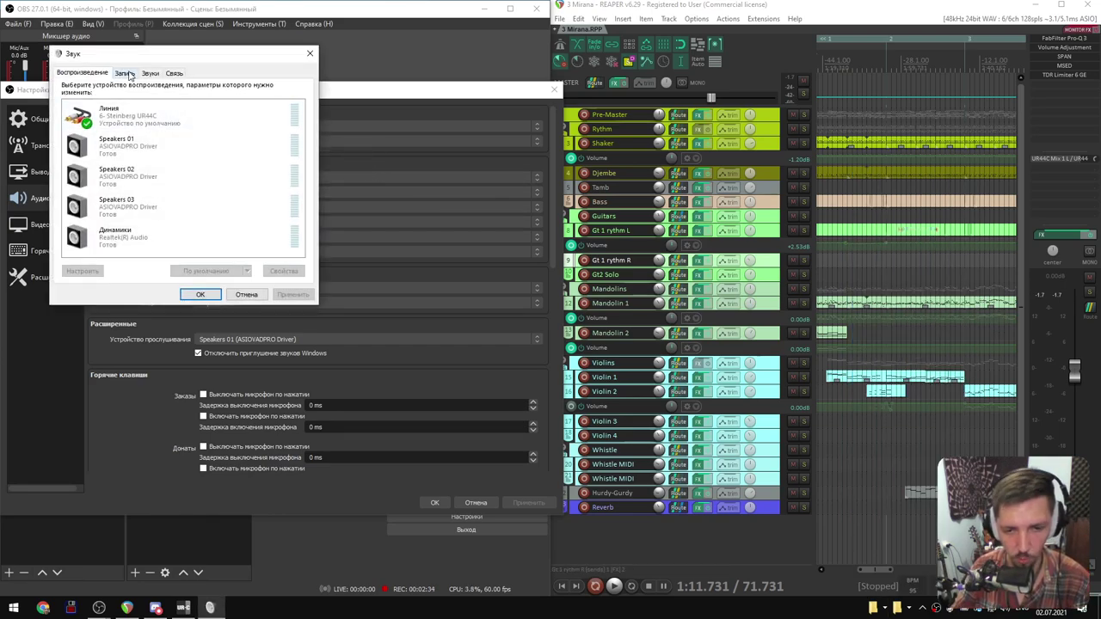
left_click(126, 74)
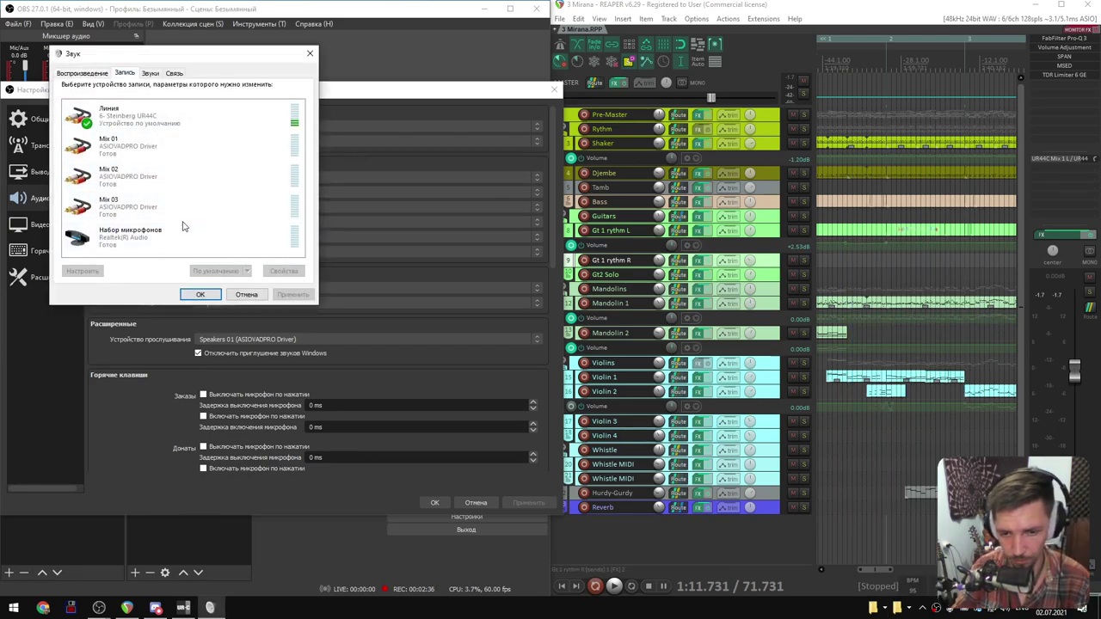
double_click(148, 237)
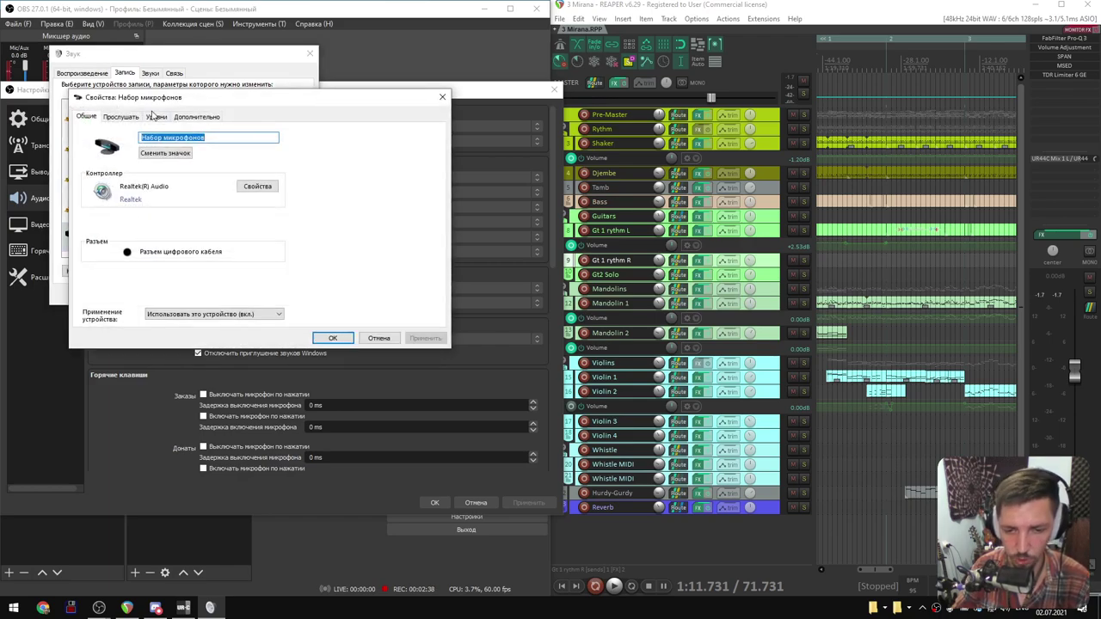
left_click(155, 117)
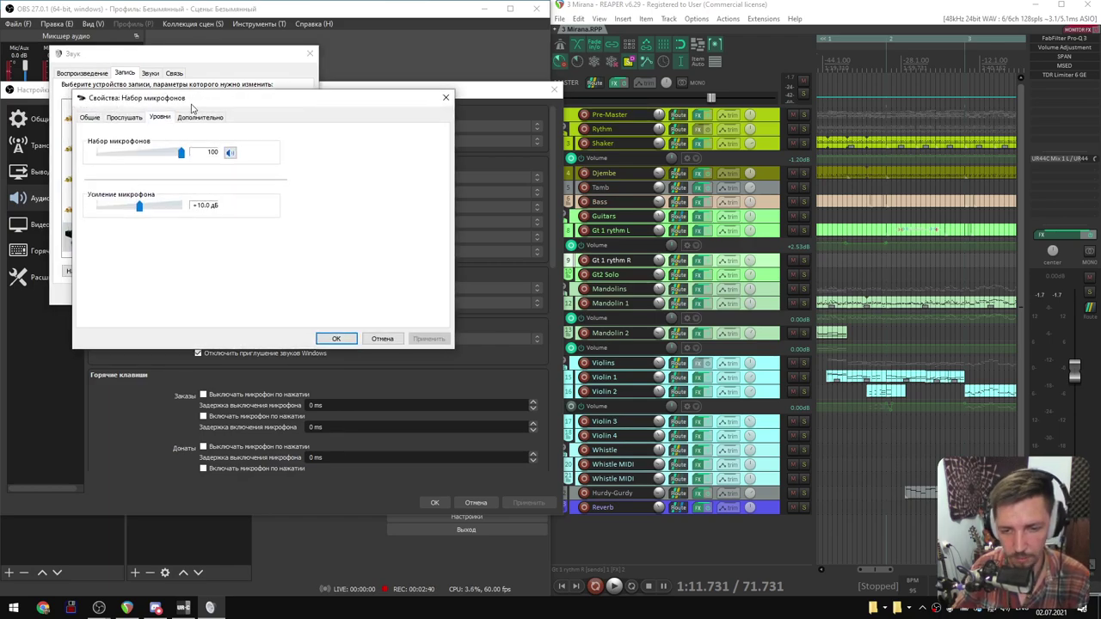
left_click_drag(190, 105, 385, 123)
left_click_drag(375, 172, 437, 178)
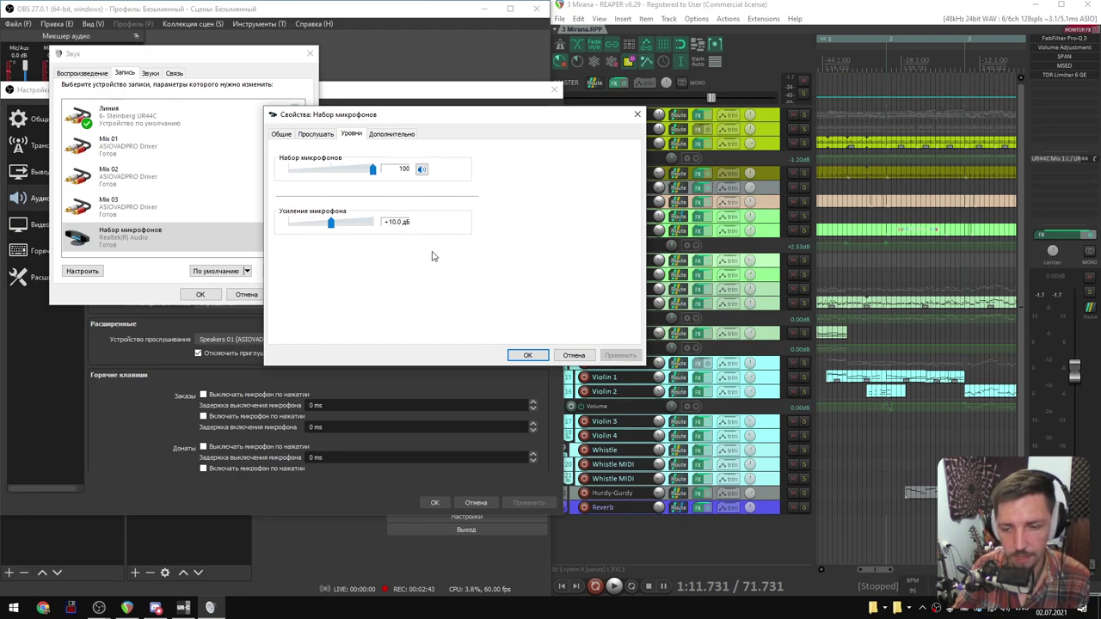
left_click(574, 355)
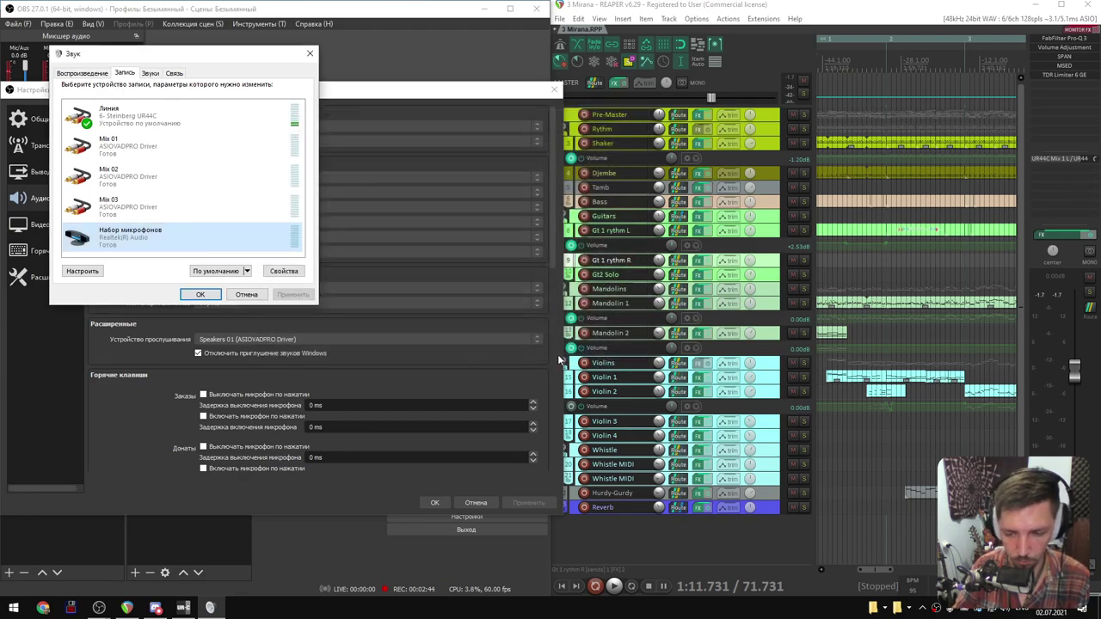
left_click(310, 54)
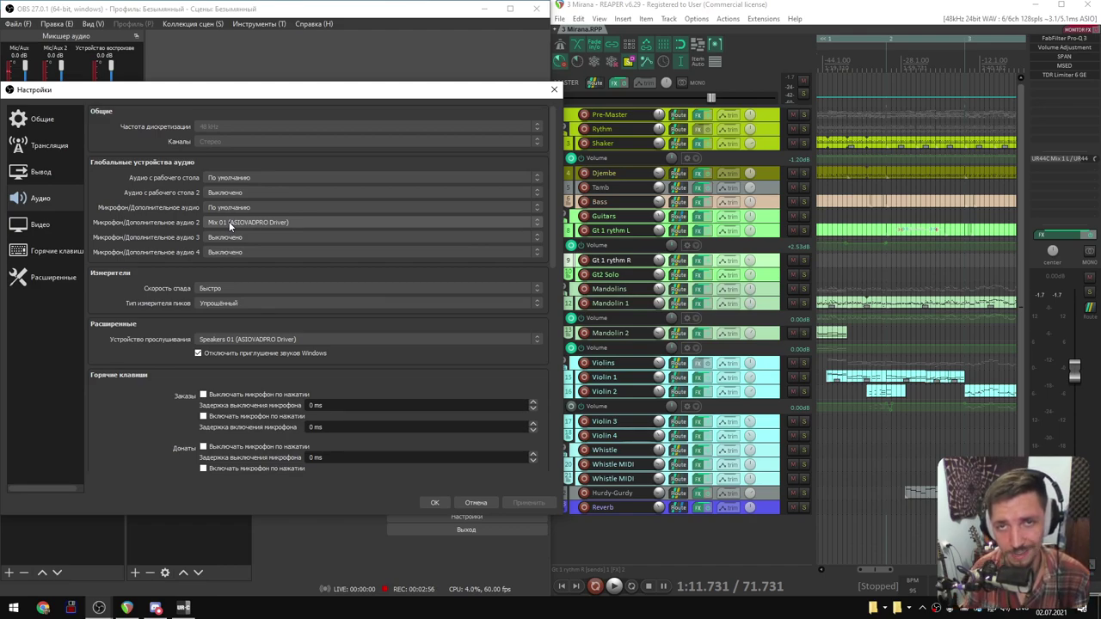
left_click(435, 503)
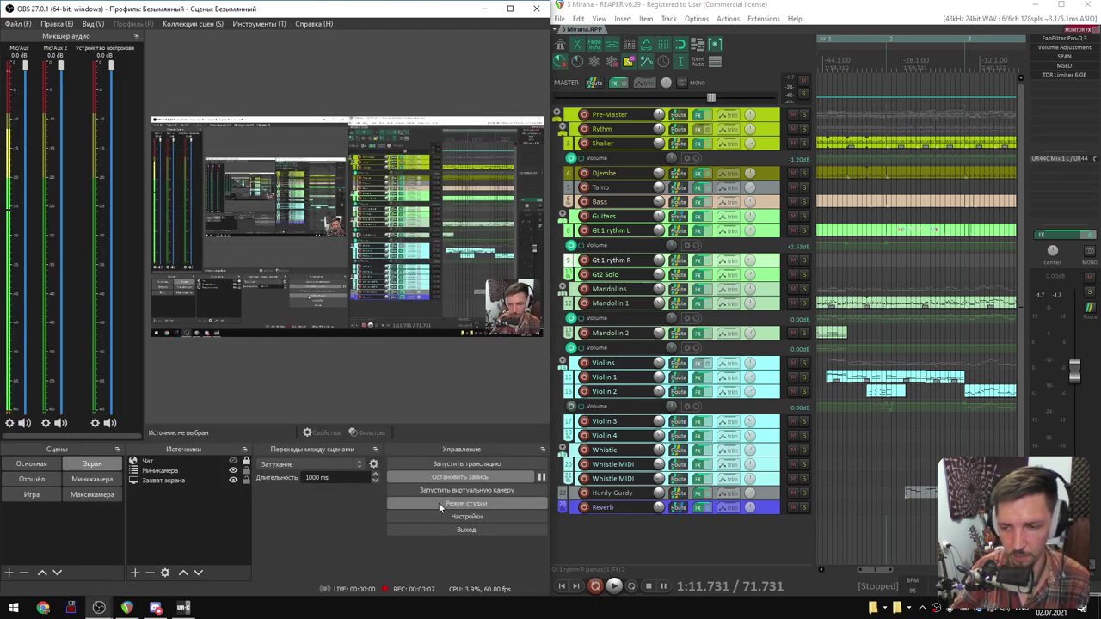
Step: Switch to REAPER, open the monitoring FX chain, take it out of bypass and disable its ReaStream plugin
left_click(944, 12)
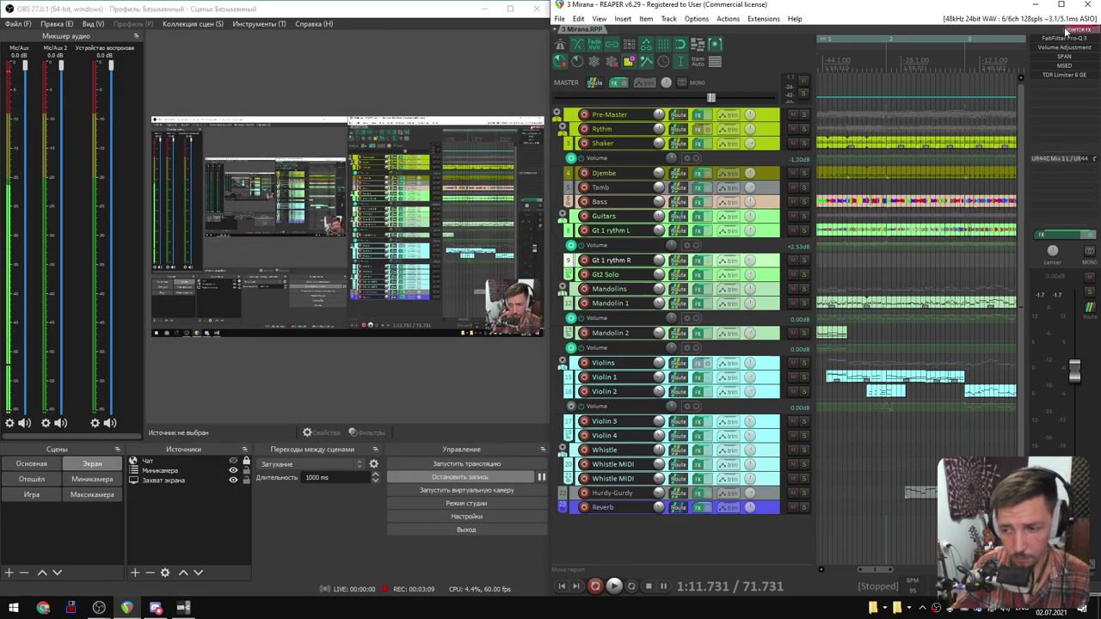
left_click(1080, 31)
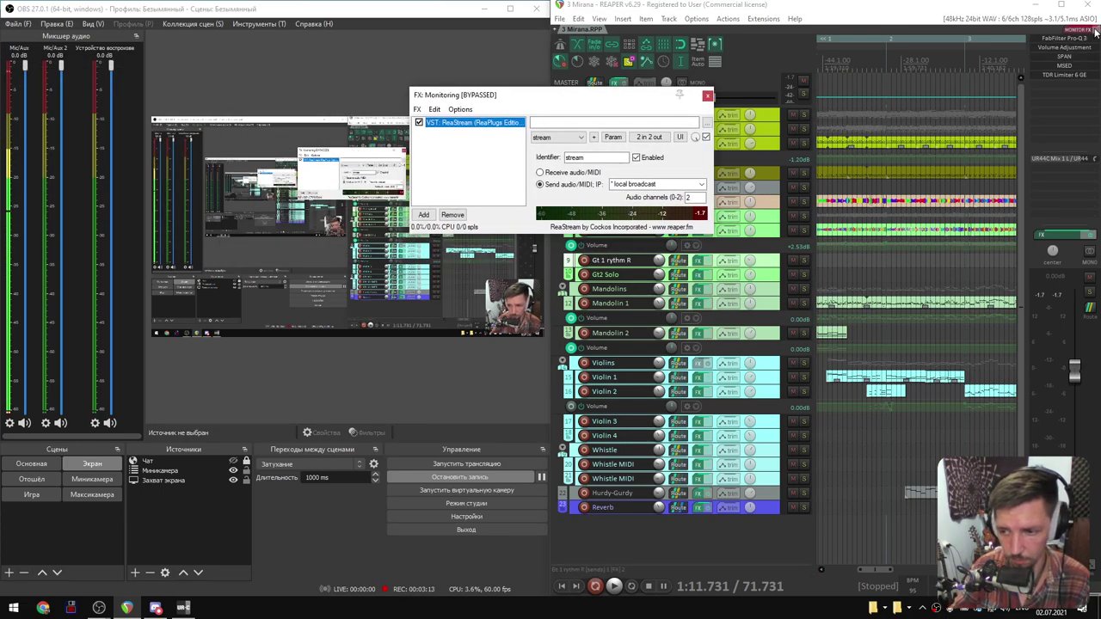
left_click_drag(511, 95, 732, 83)
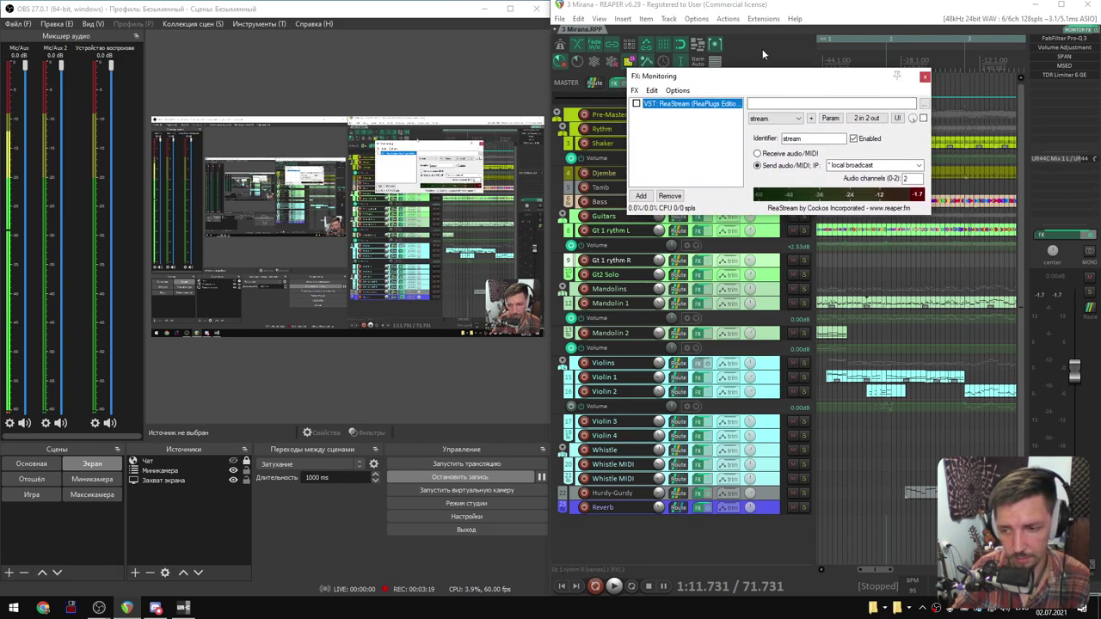
Step: Play the project briefly with ReaStream off, and enable the ReaStream plugin in the monitoring FX chain
key("space")
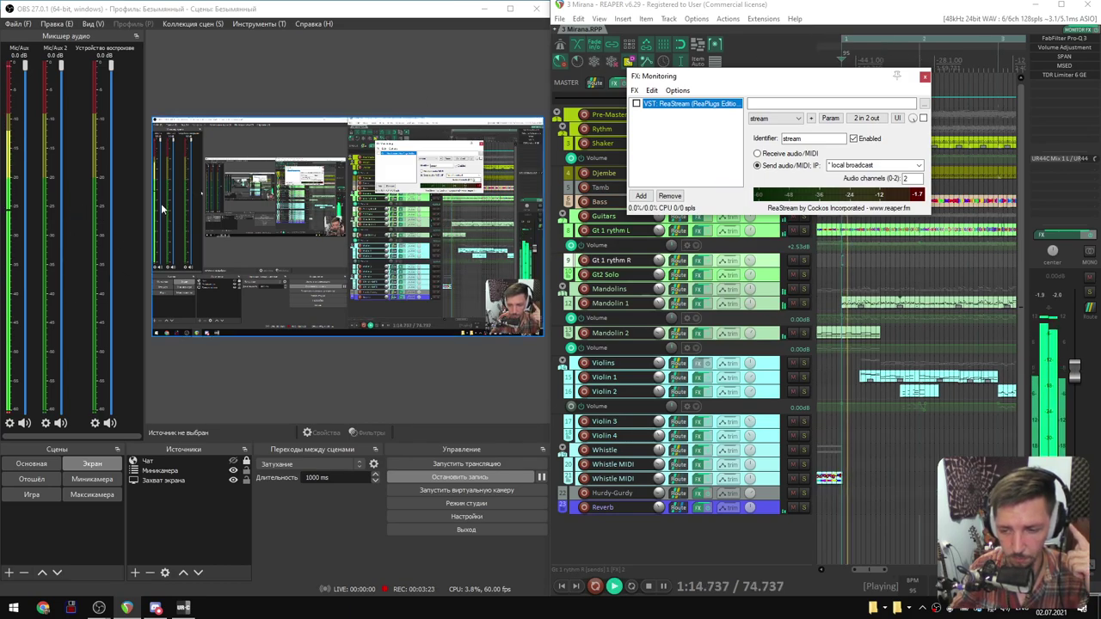
left_click_drag(806, 78, 813, 56)
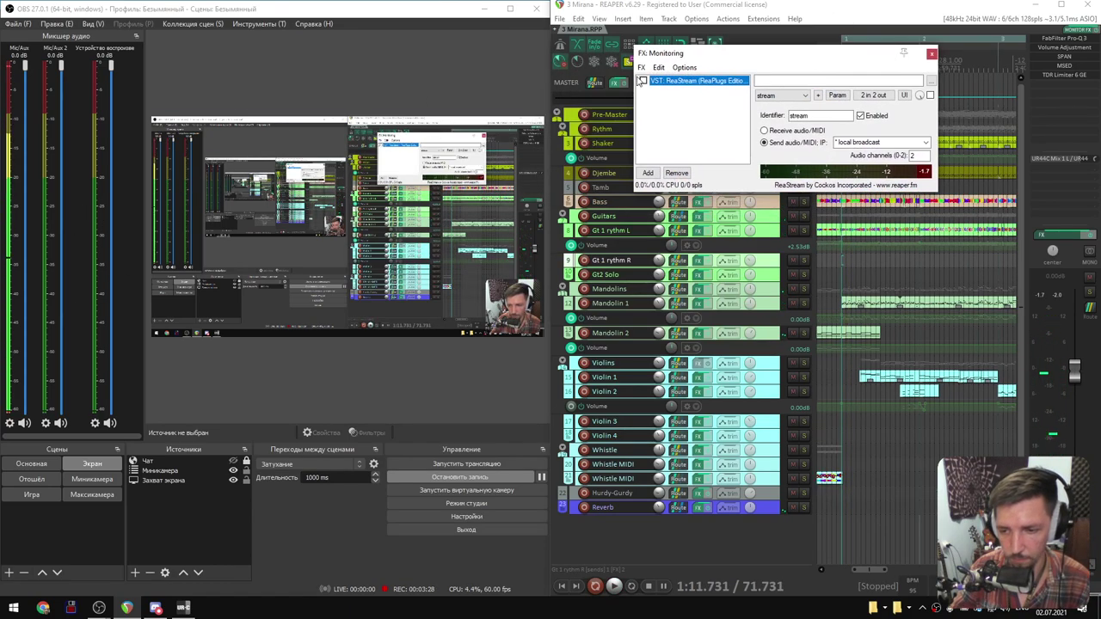
left_click(644, 81)
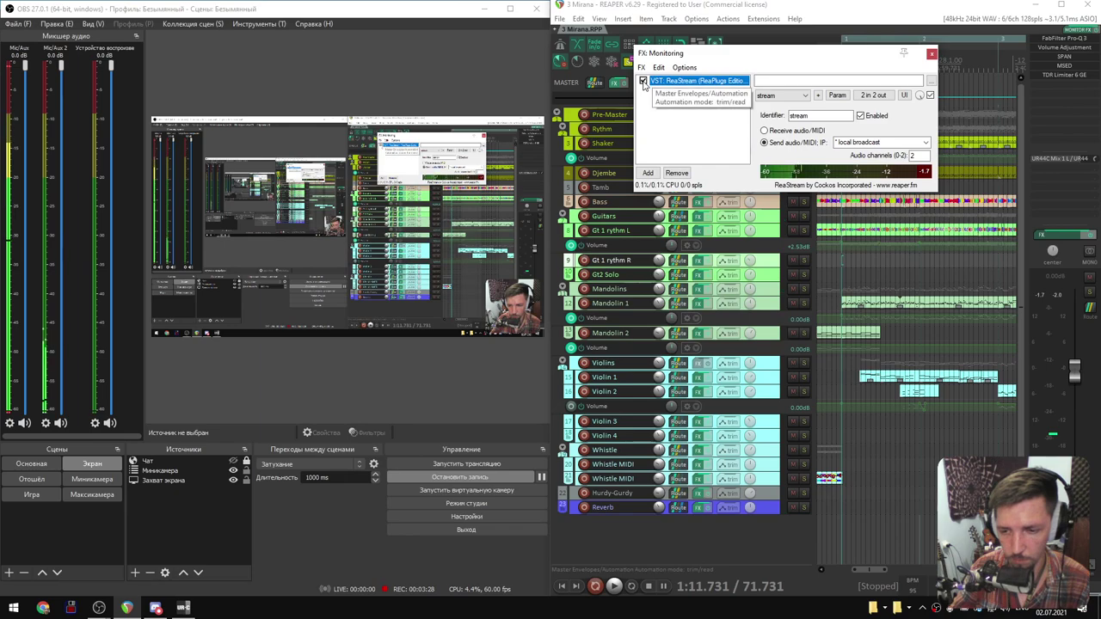
Step: Switch to OBS and open the reastream-standalone plugin interface from the filters of the Mic/Aux 2 source
left_click(46, 423)
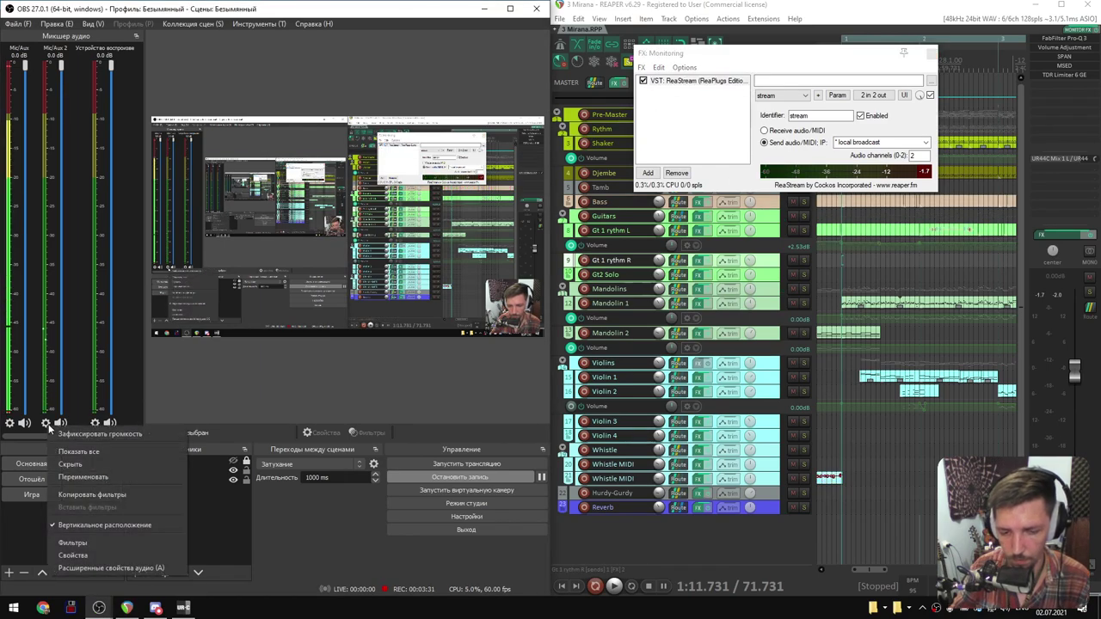
left_click(106, 541)
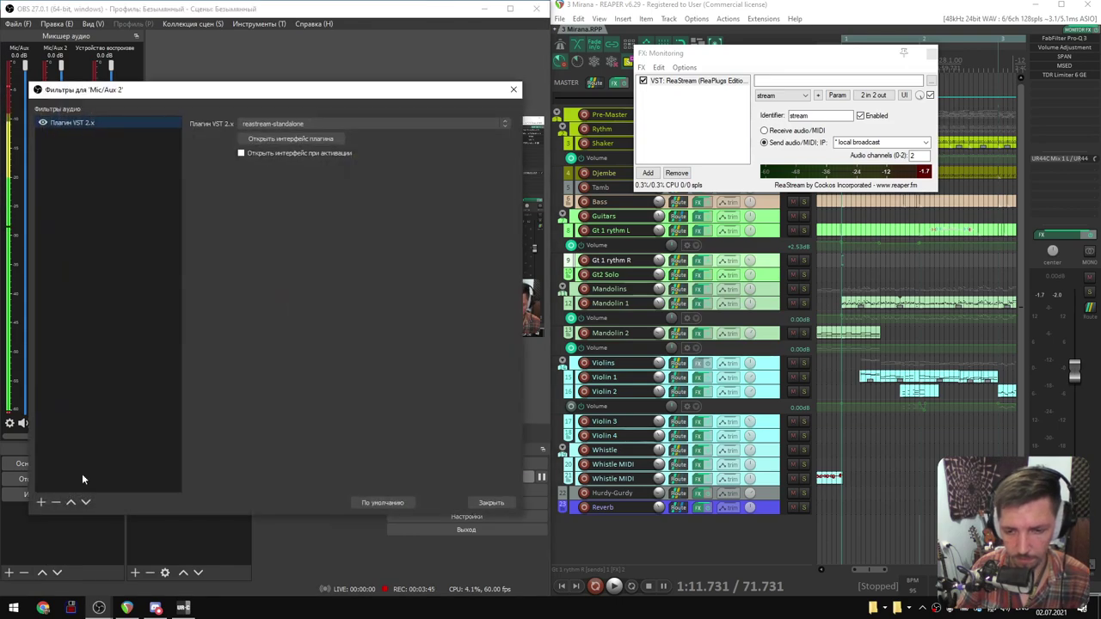
left_click(344, 135)
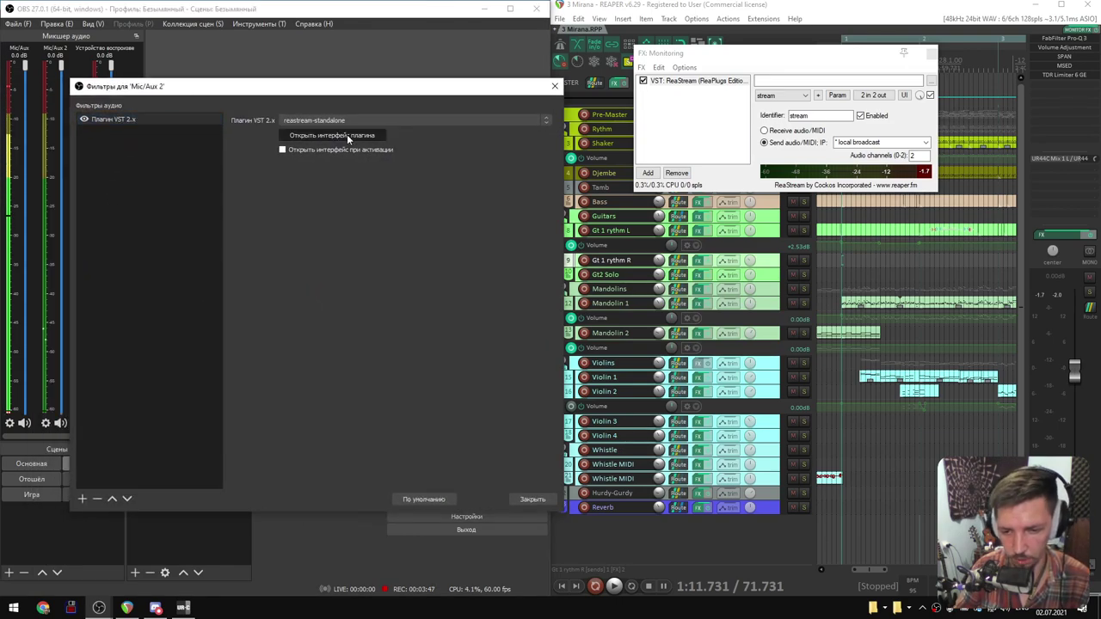
Step: Compare the identifiers of the sending and receiving ReaStream plugins, and close the plugin, filter and monitoring FX windows
left_click_drag(773, 55, 803, 60)
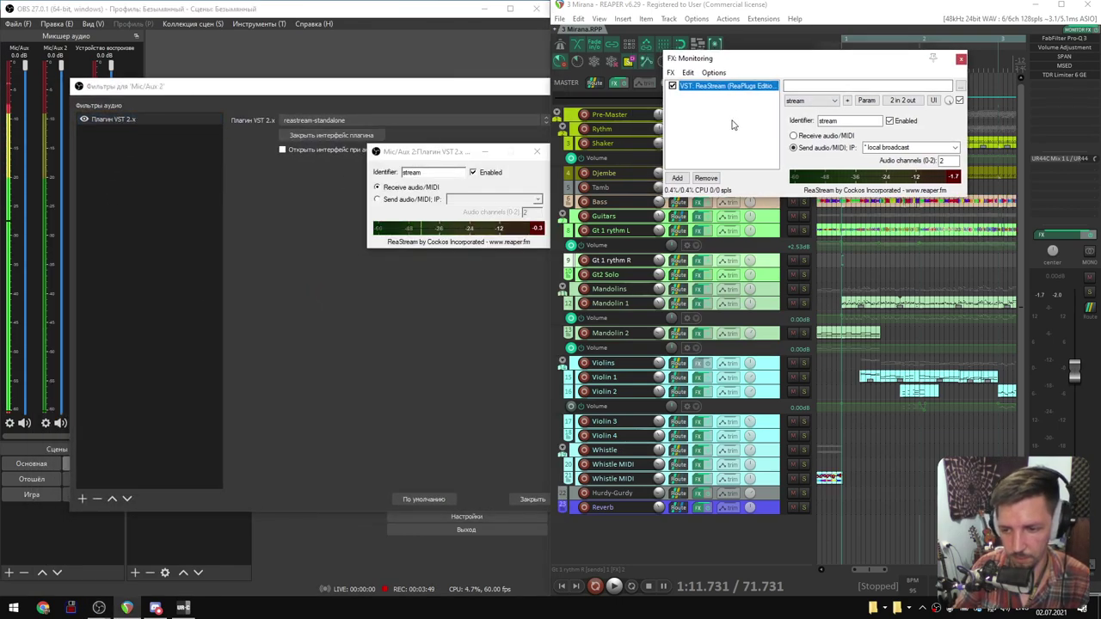
double_click(826, 121)
left_click(460, 157)
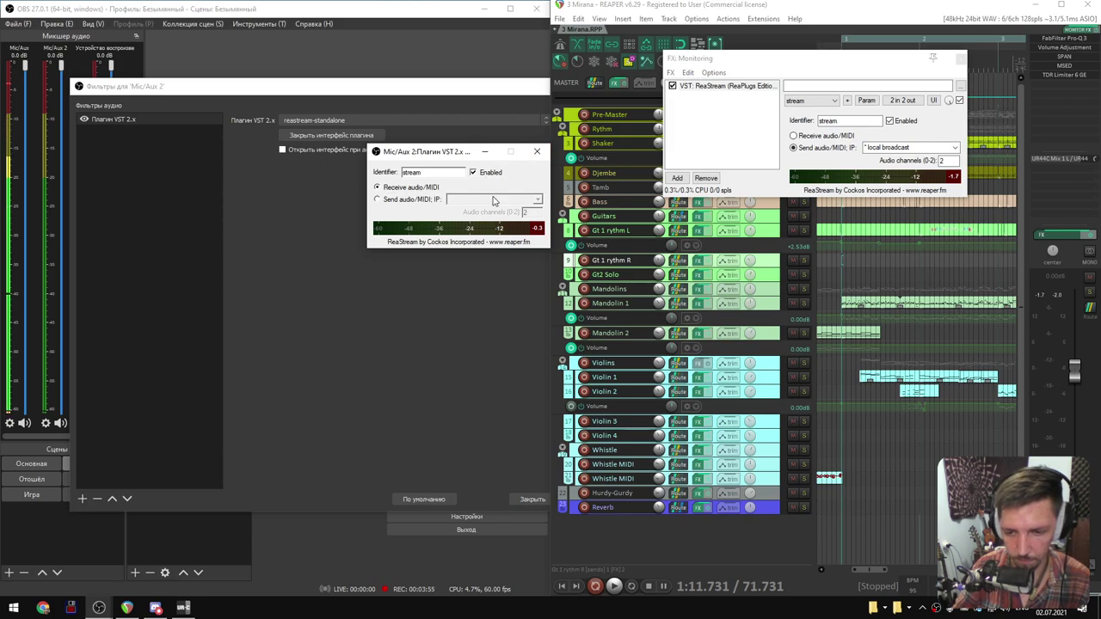
left_click(537, 152)
left_click_drag(535, 88, 450, 72)
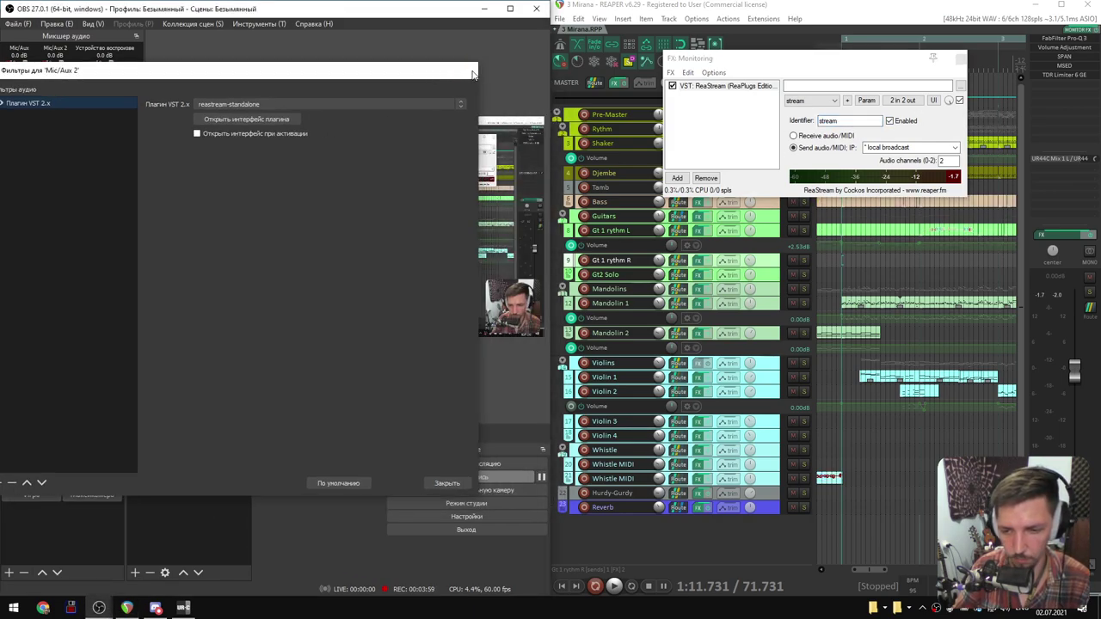
left_click(469, 70)
left_click(960, 58)
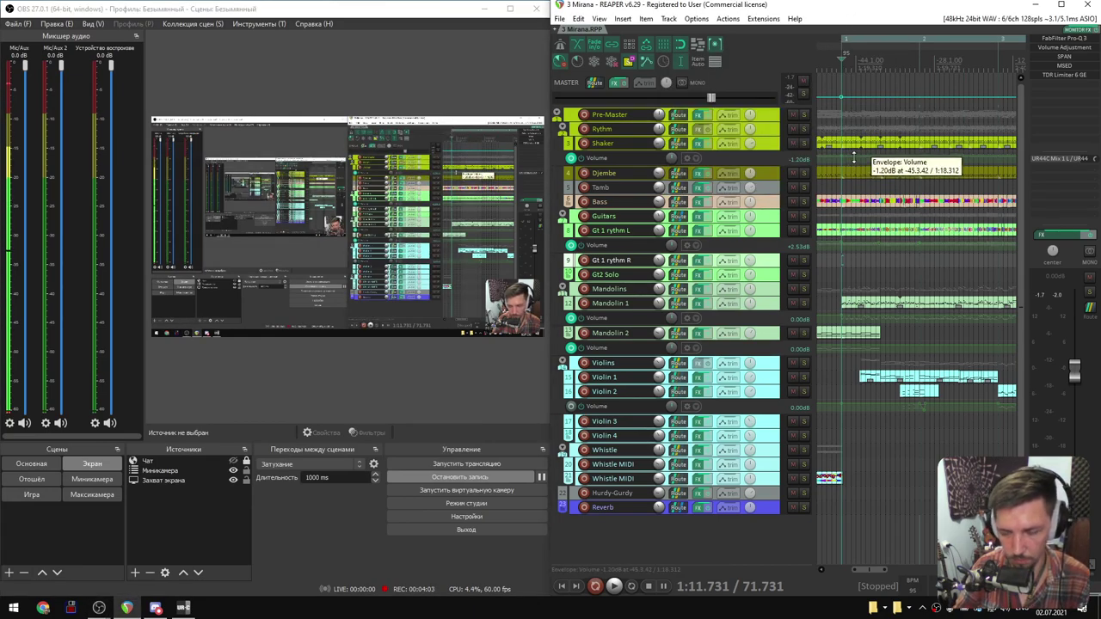
Step: Play the REAPER project to check the Mic/Aux 2 signal in the OBS mixer, and stop playback
key("space")
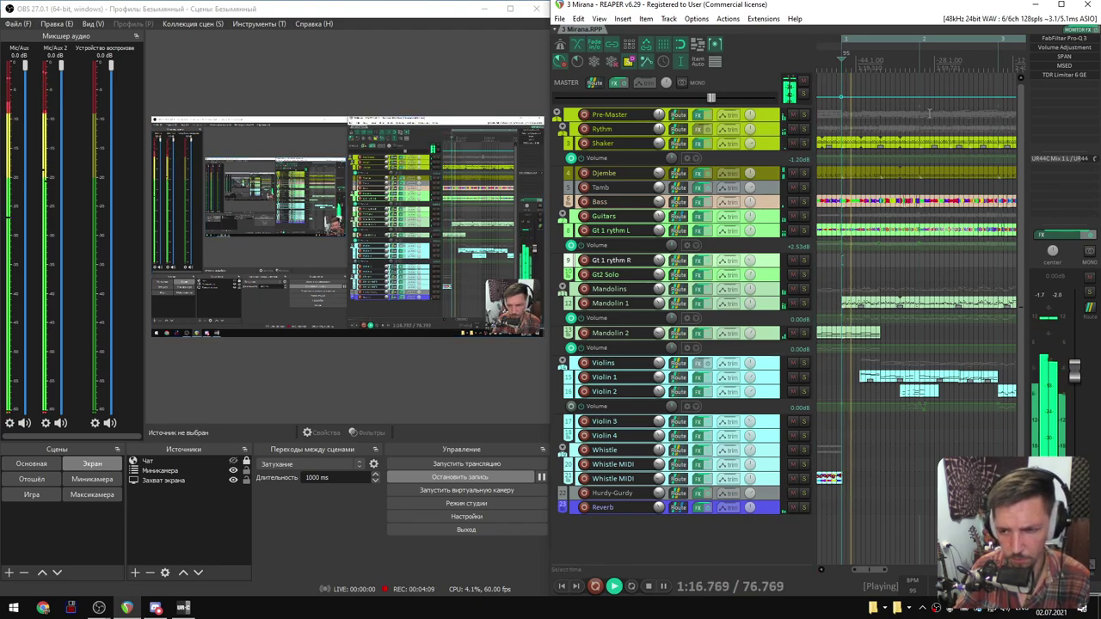
key("space")
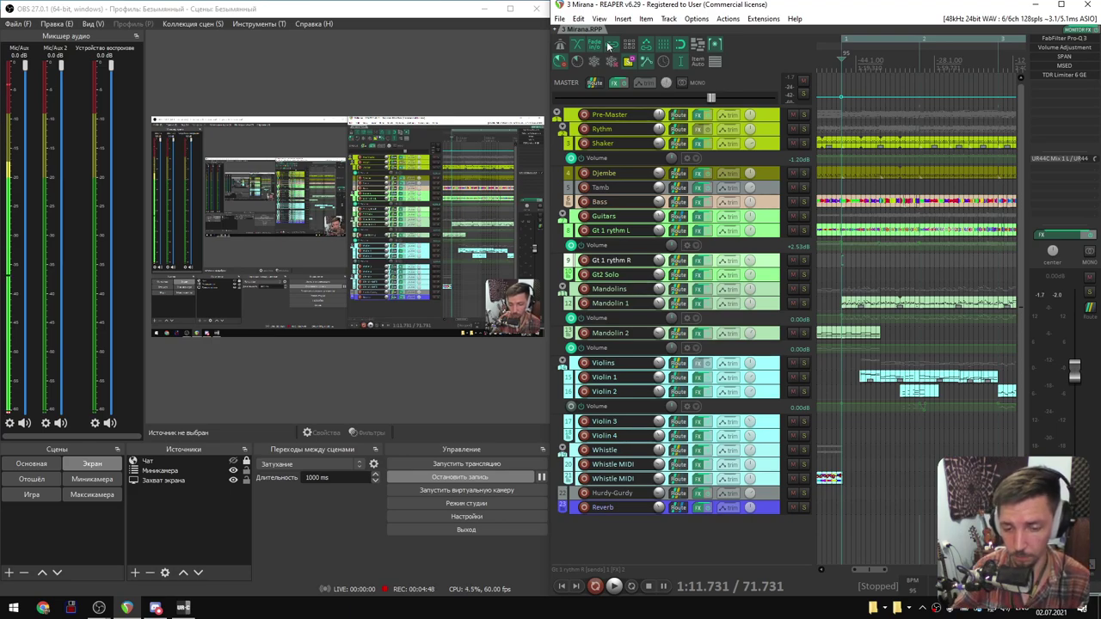
Step: Switch to Discord to check the active screen share, and return to the main OBS window
left_click(155, 607)
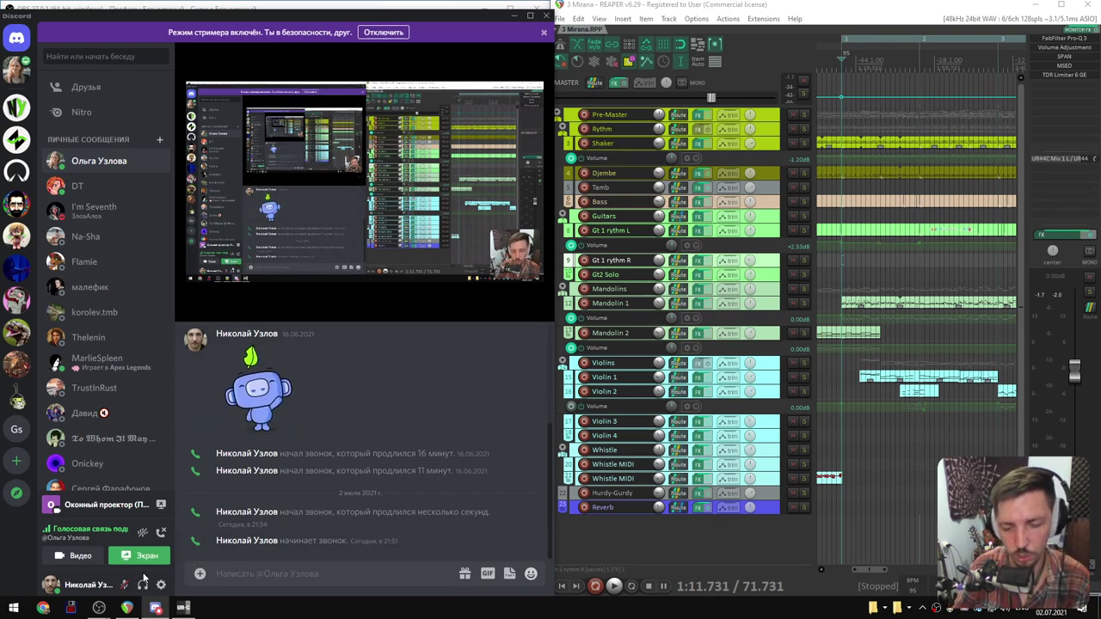
mouse_move(99, 607)
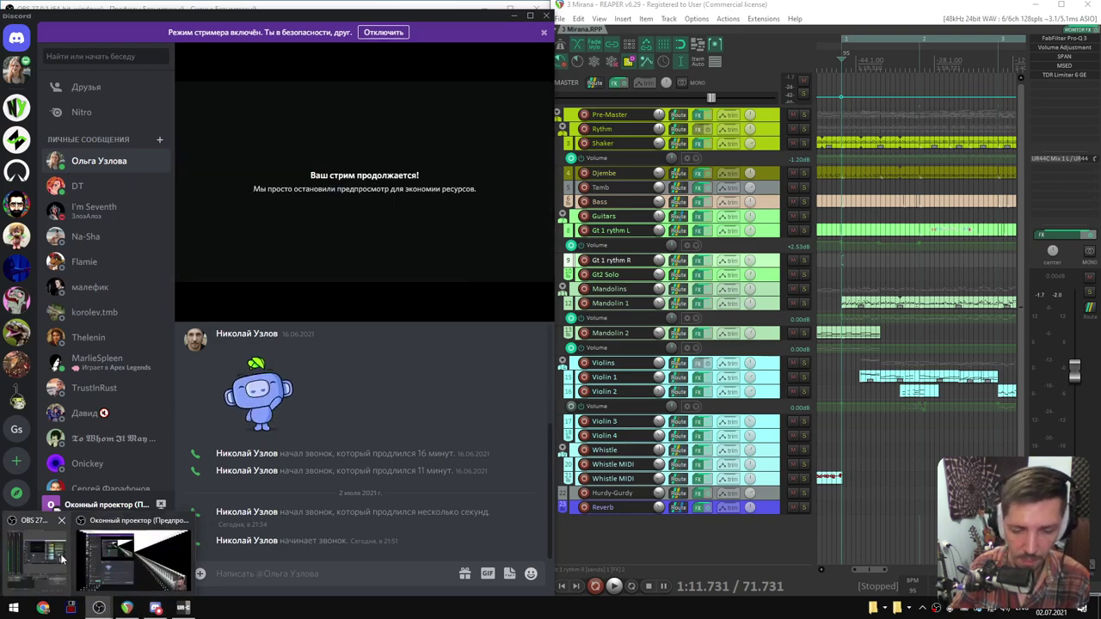
left_click(62, 558)
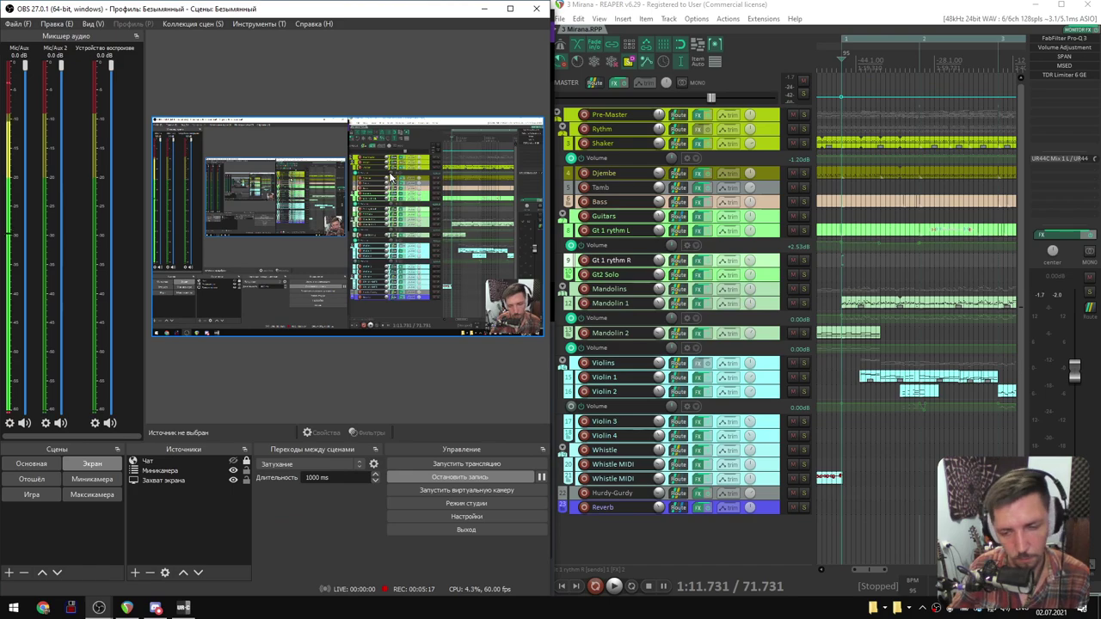
Step: Show the windowed projector option of the OBS preview, view the open projector both windowed and maximized, and minimize it
right_click(390, 177)
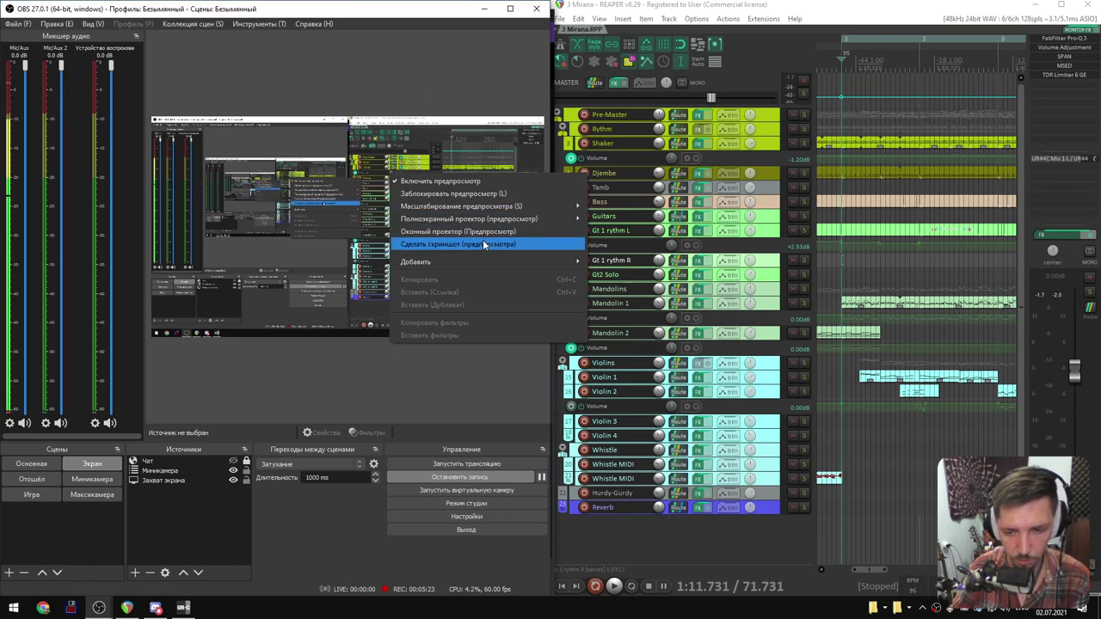
left_click(99, 608)
left_click(137, 559)
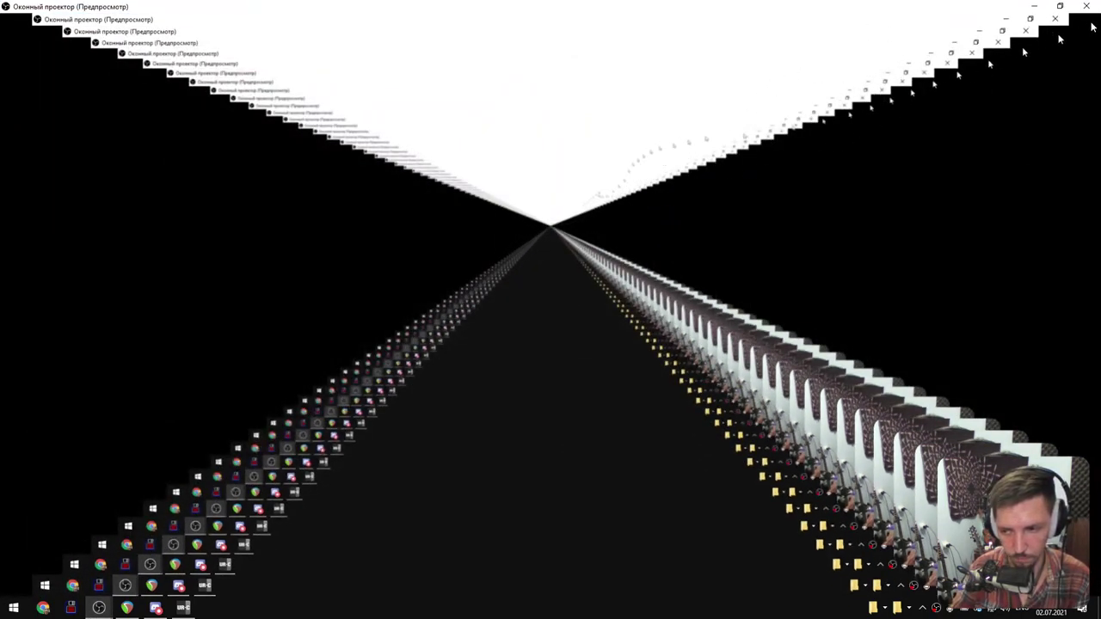
left_click(1063, 7)
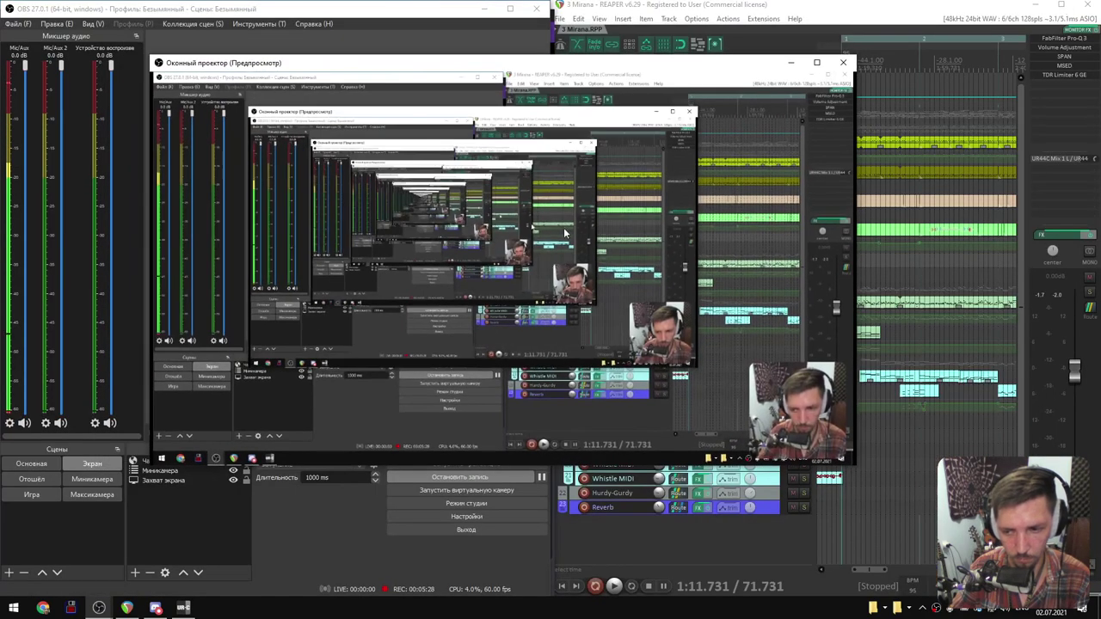
left_click(823, 66)
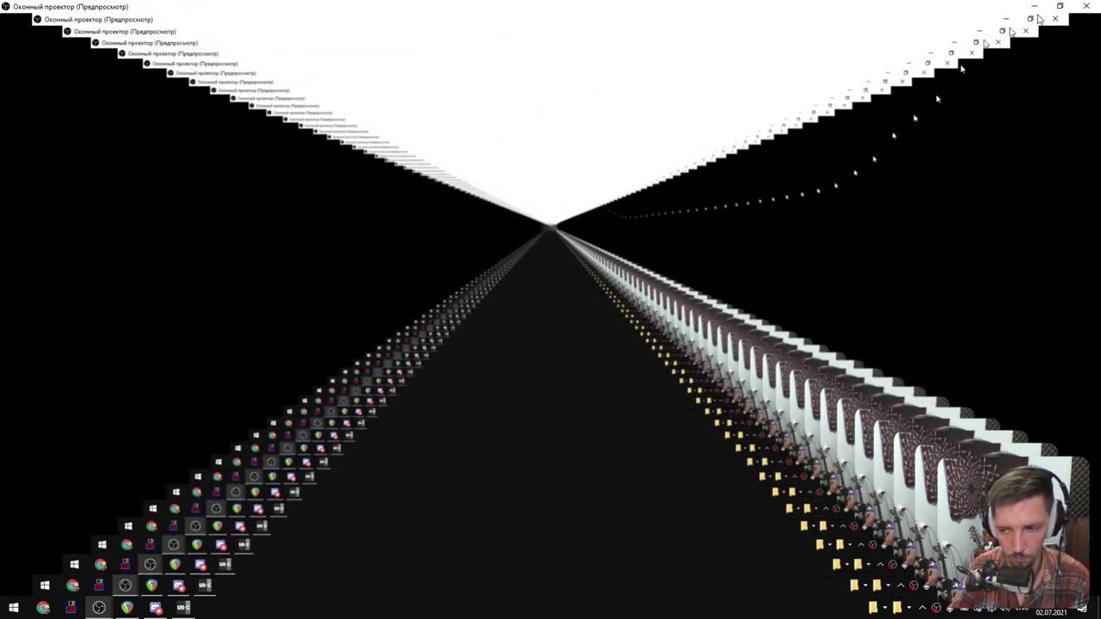
left_click(1032, 9)
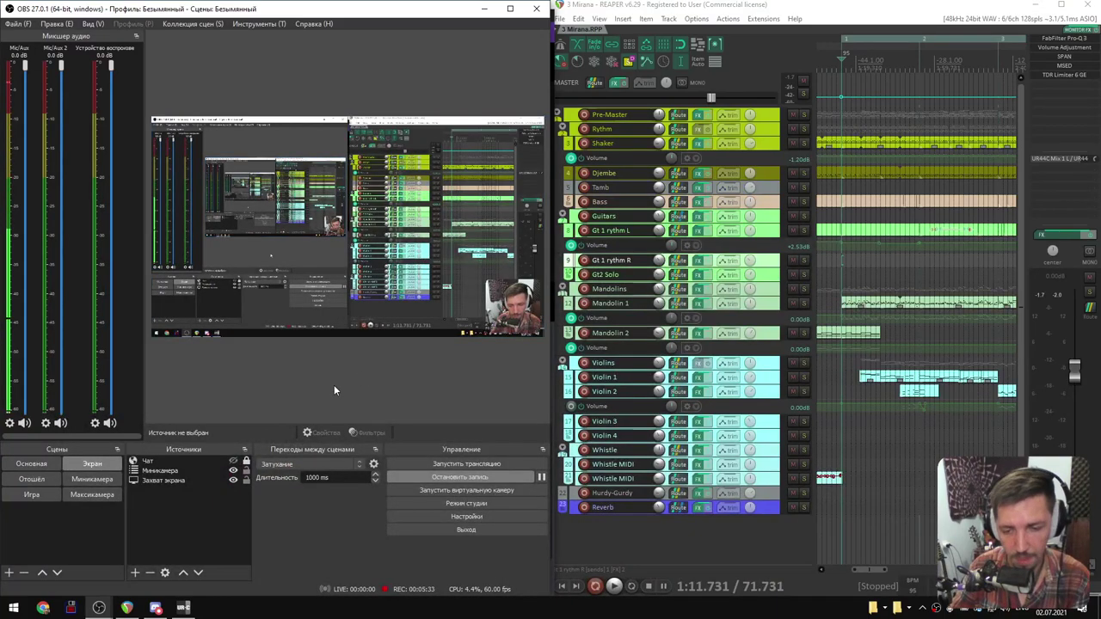
Step: Switch to Discord and change the screen share to the OBS windowed projector (Оконный проектор), restoring the projector window for selection, and go live
left_click(156, 607)
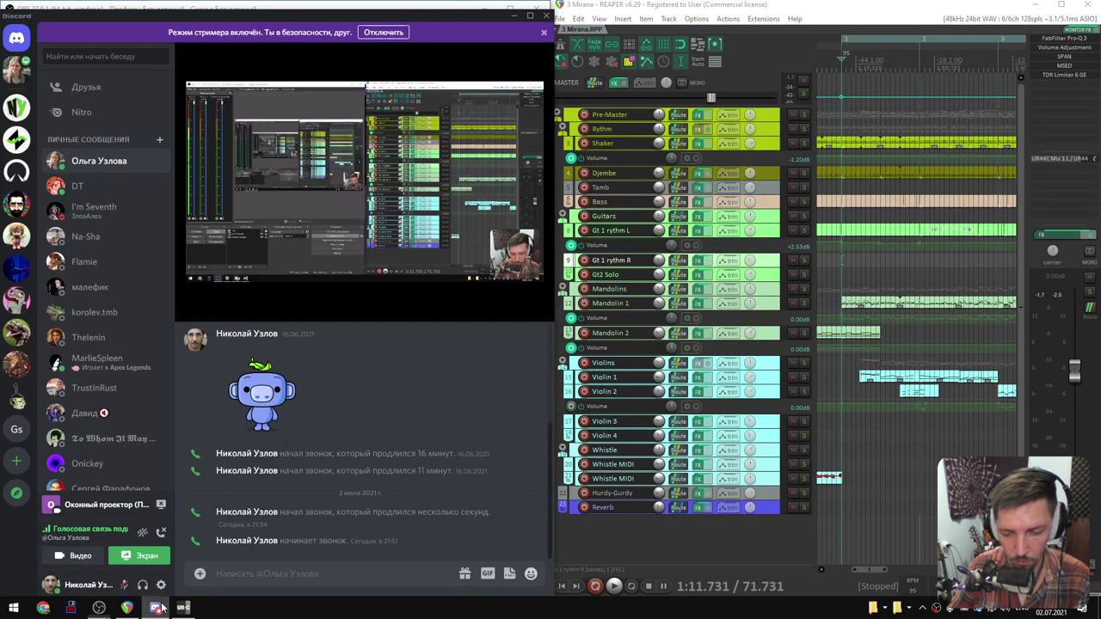
left_click(146, 558)
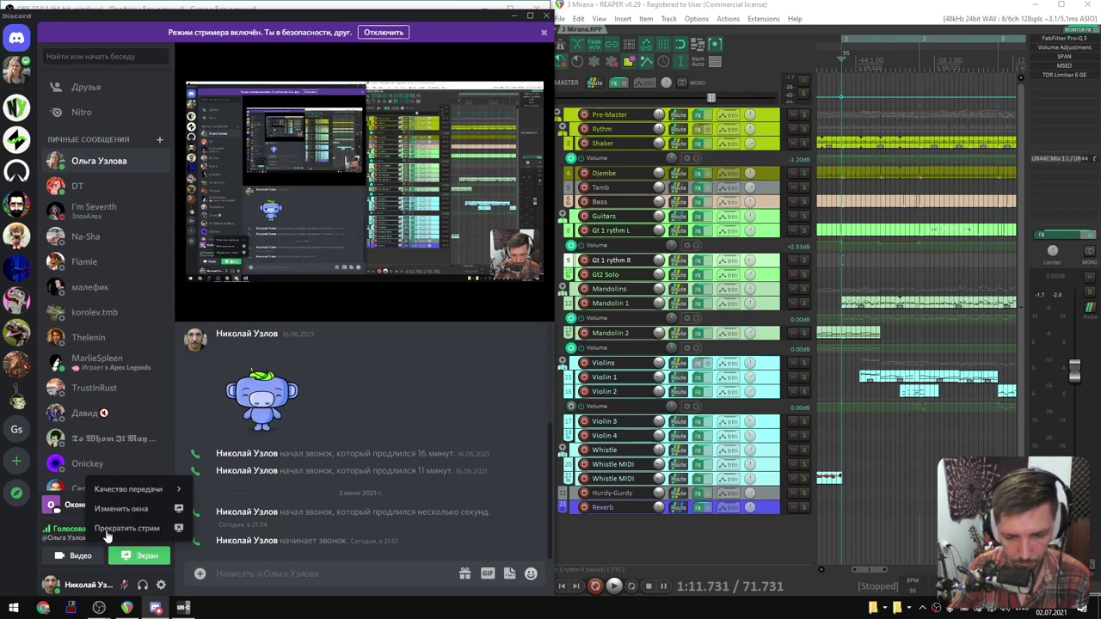
left_click(150, 506)
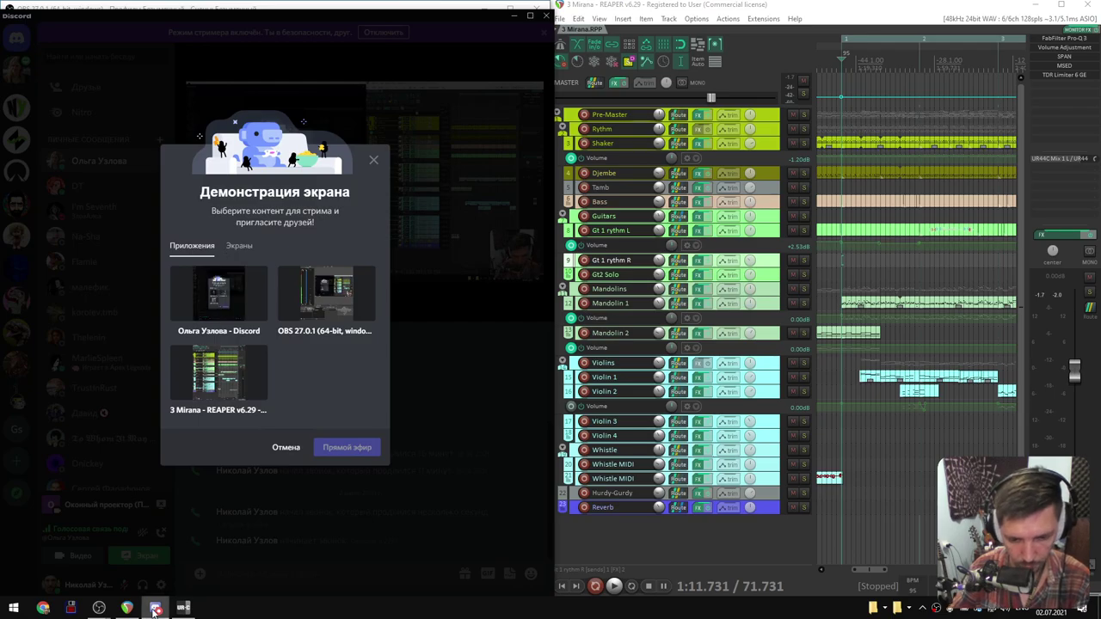
mouse_move(130, 608)
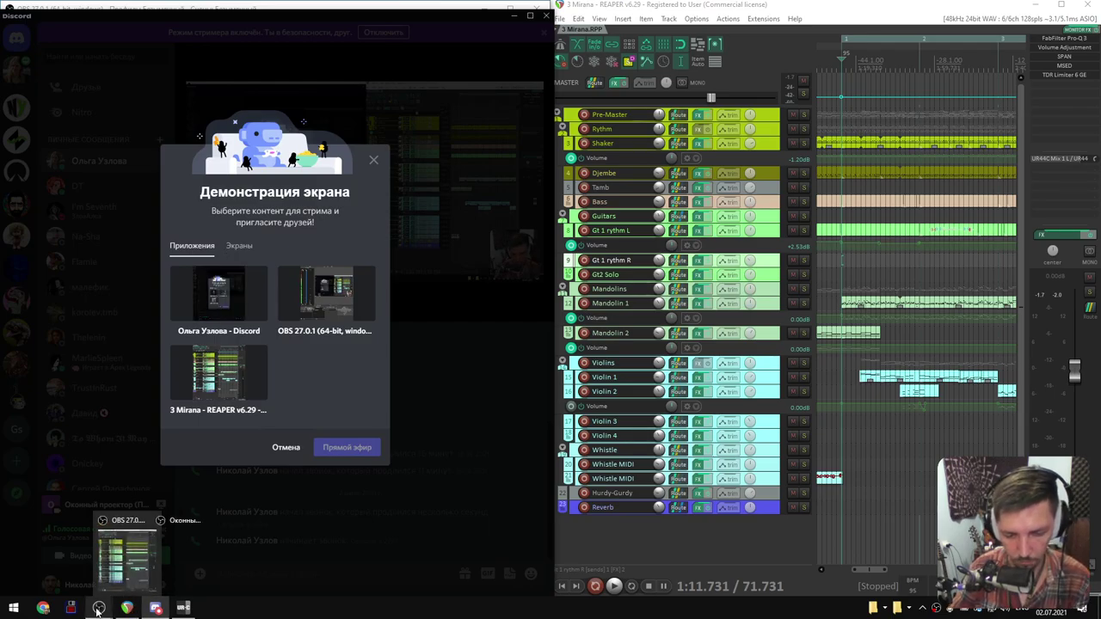
left_click(121, 585)
left_click(154, 607)
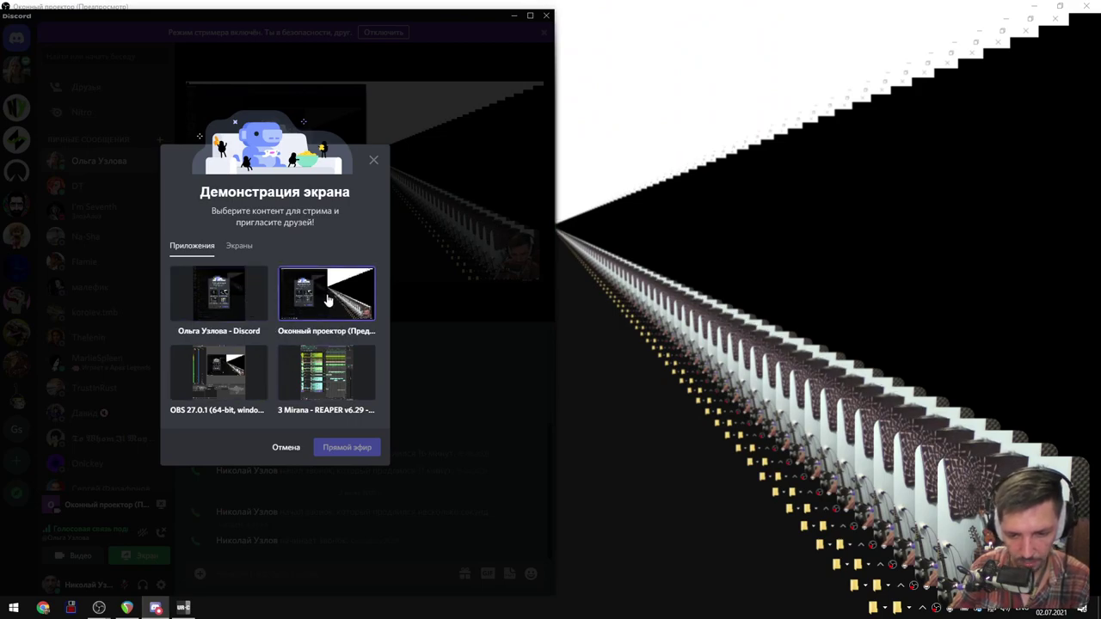
left_click(326, 301)
left_click(353, 445)
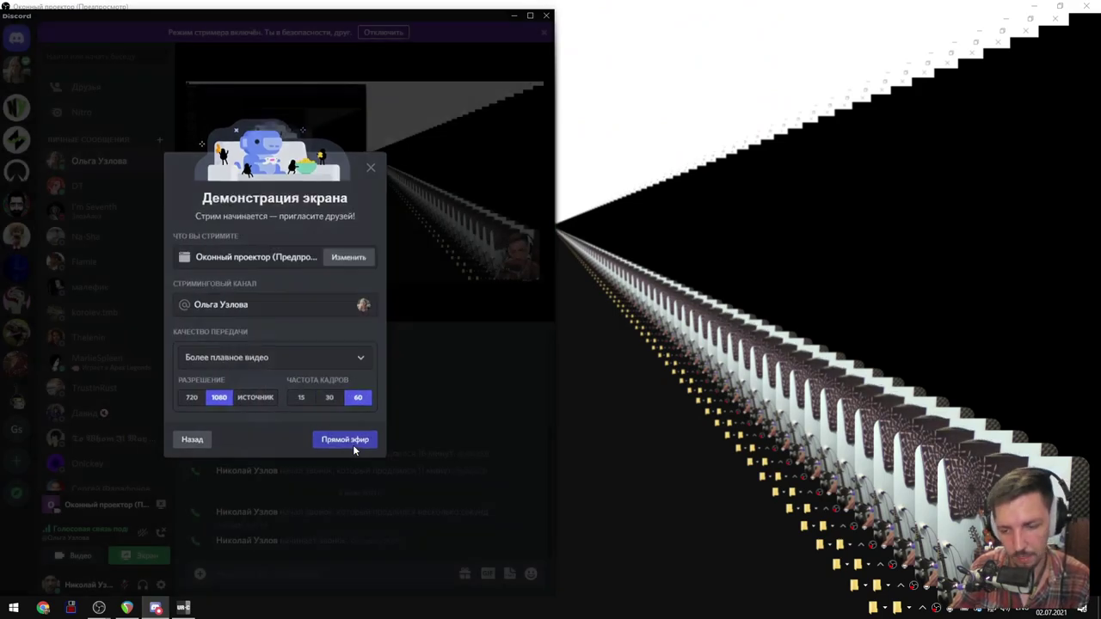
Step: Review Discord's voice and video settings, including voice processing, attenuation and screen share options, and close the settings
mouse_move(412, 268)
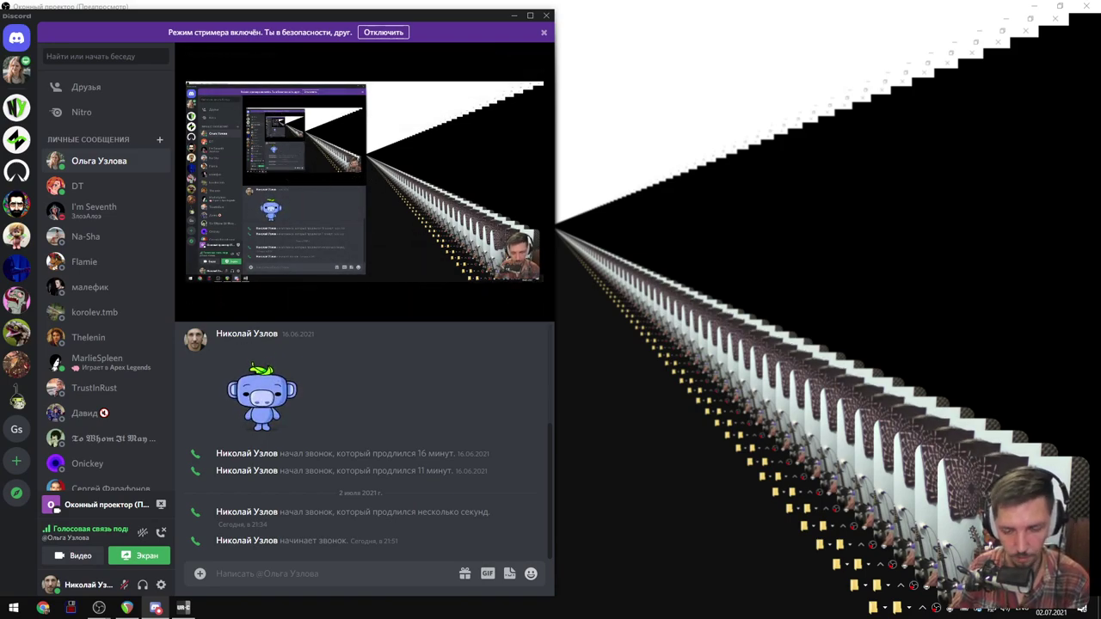
left_click(161, 586)
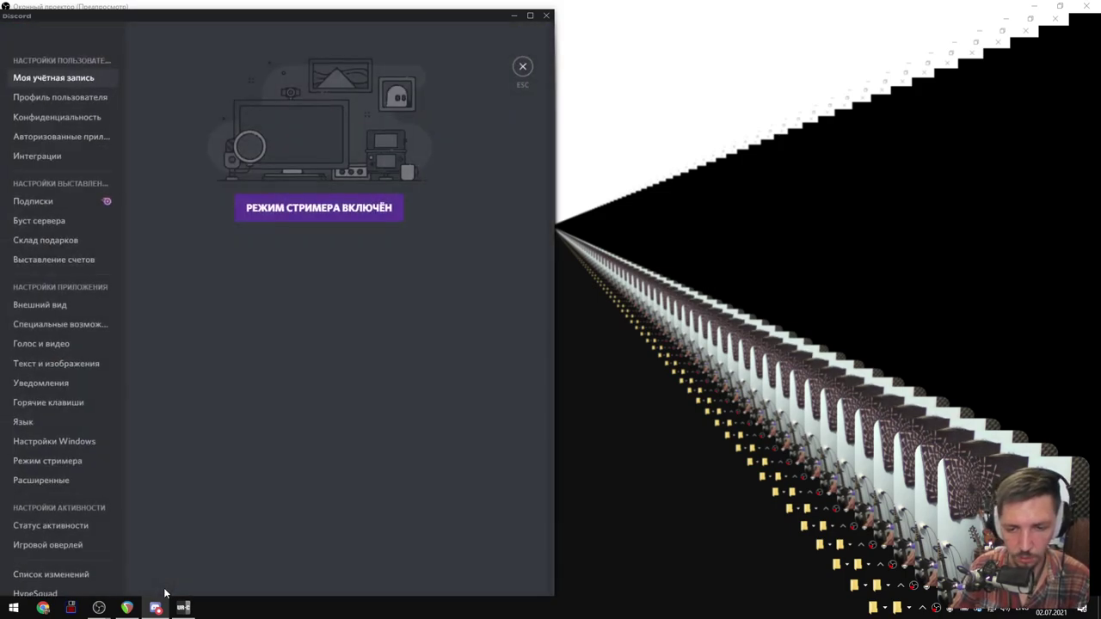
left_click(74, 344)
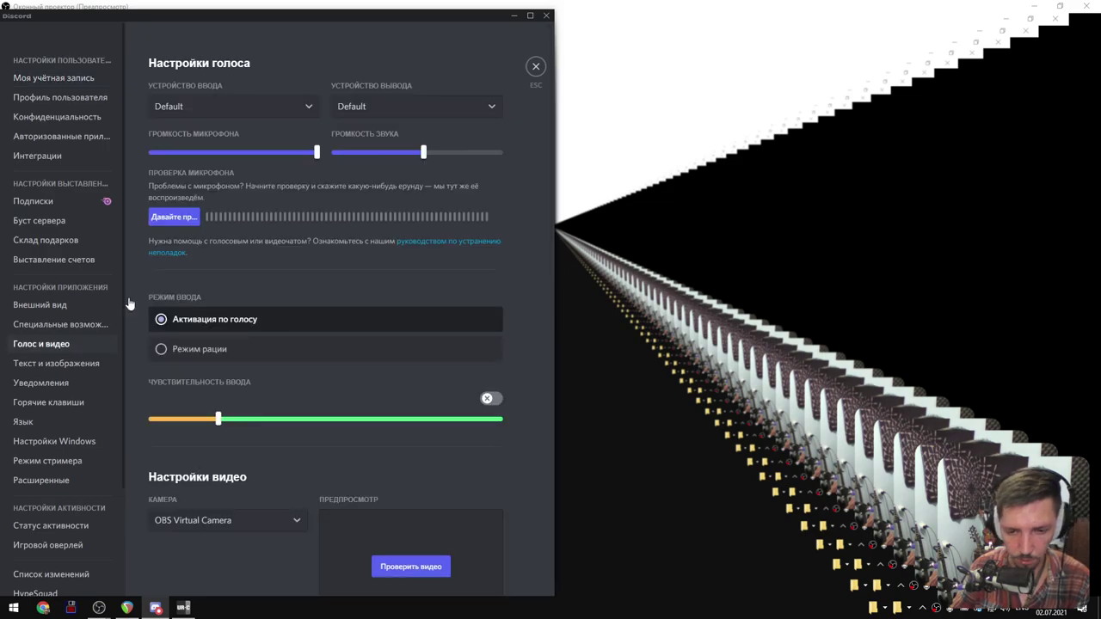
scroll(516, 310, "down", 10)
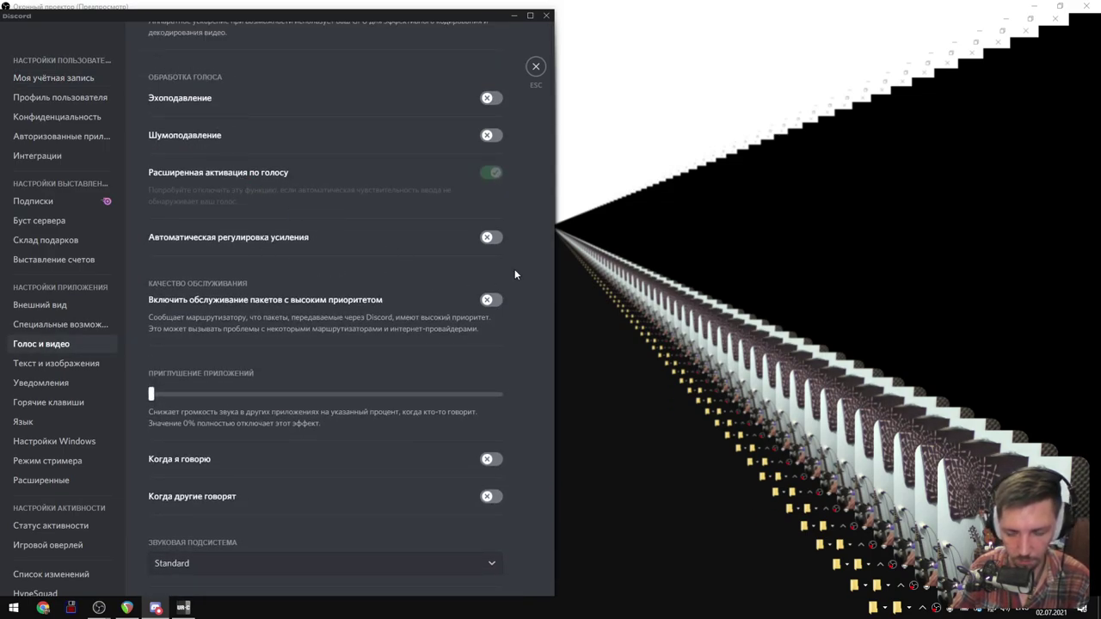
scroll(517, 280, "down", 5)
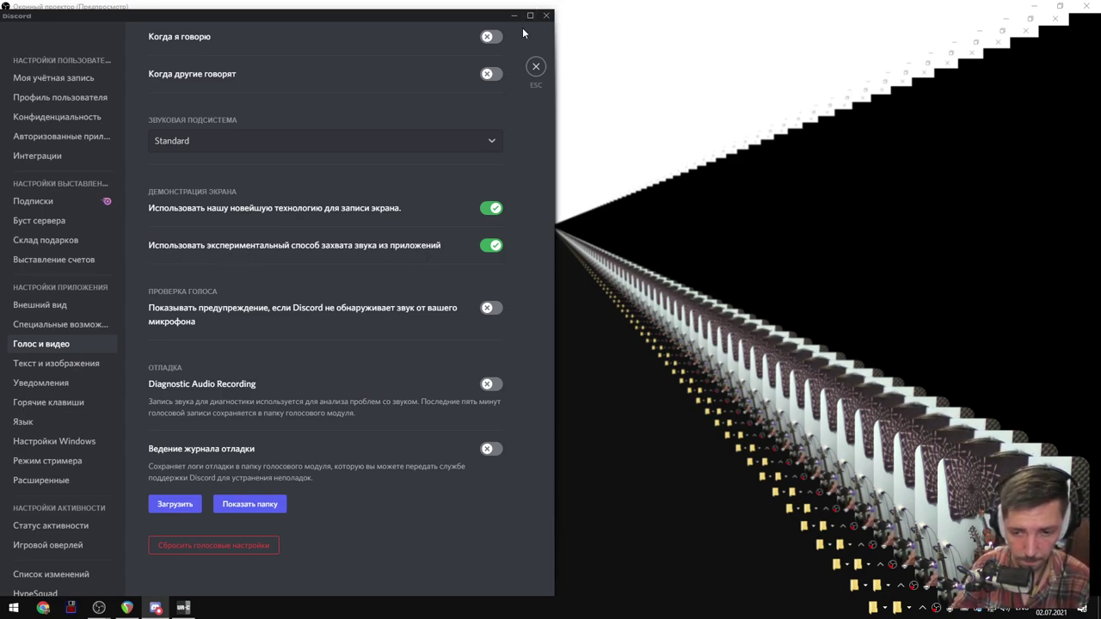
left_click(536, 71)
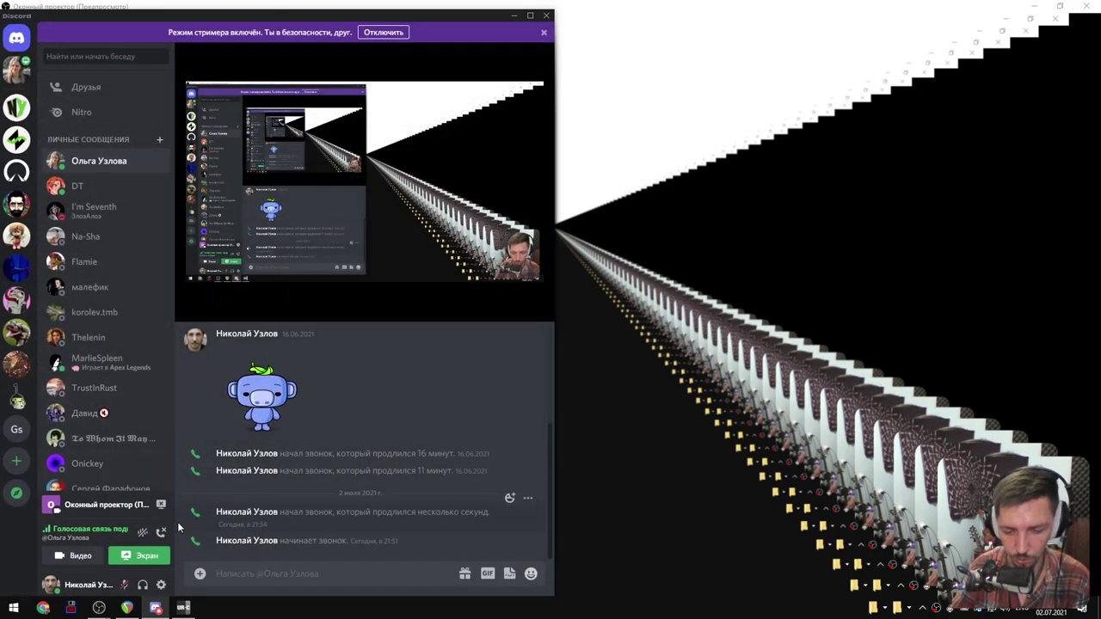
Step: Switch to OBS and open its audio settings to examine the global audio devices and the monitoring device
mouse_move(103, 609)
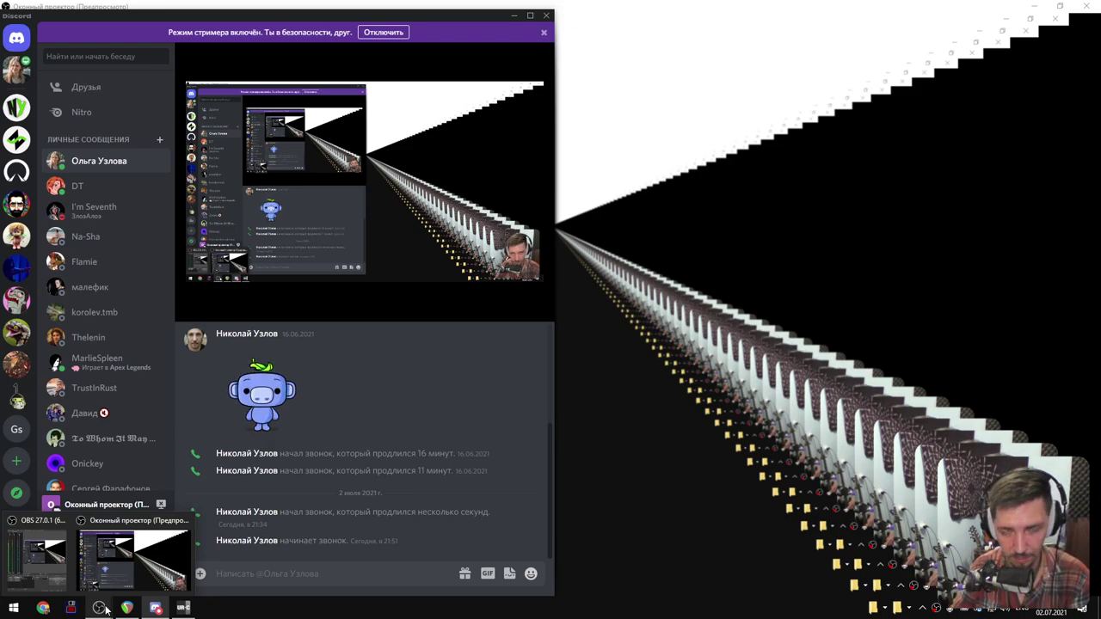
left_click(36, 559)
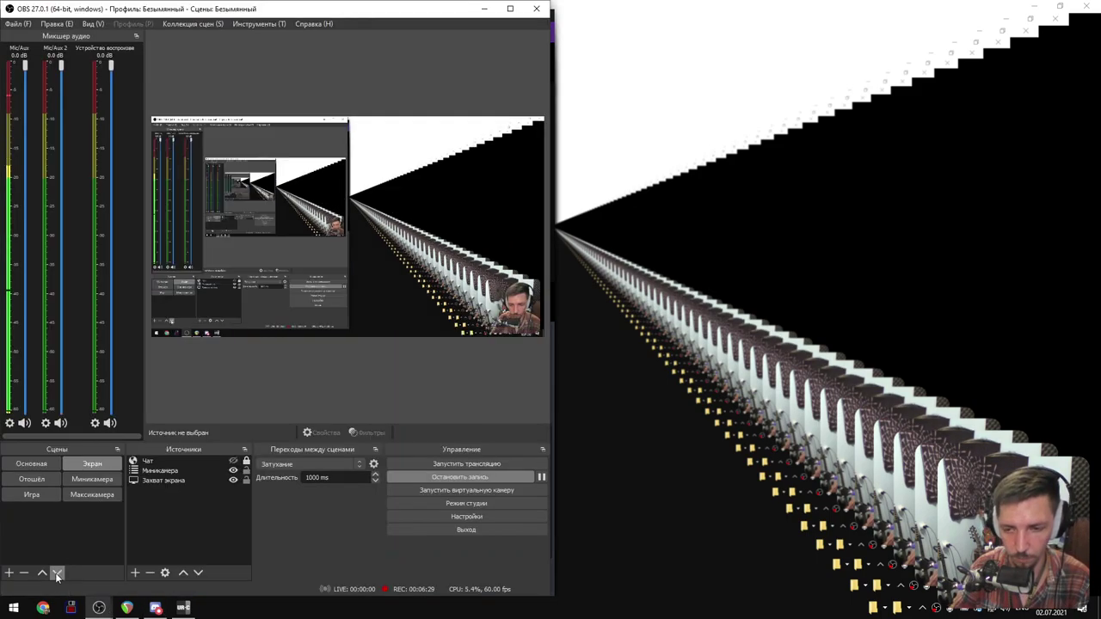
left_click(469, 517)
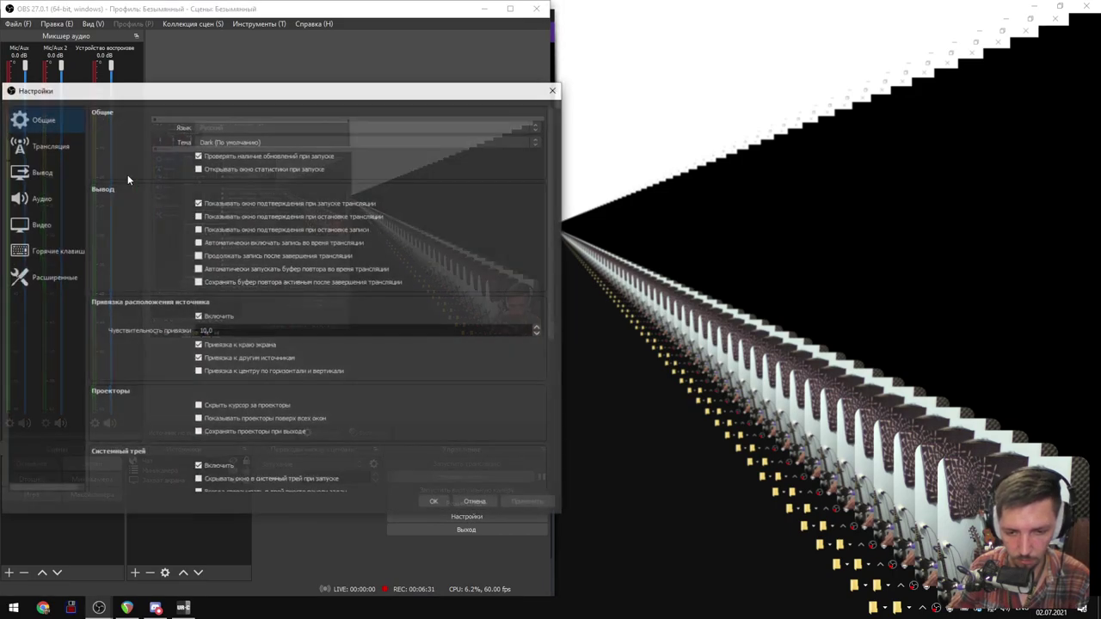
left_click(42, 200)
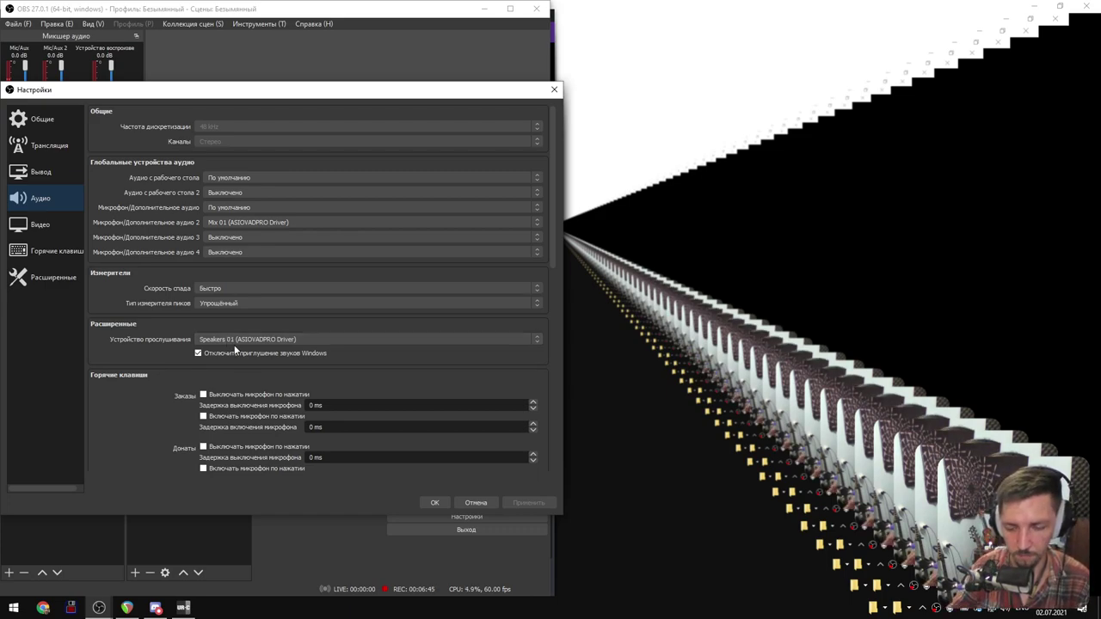
Step: Open the list of program shortcuts on the Windows taskbar
left_click(923, 609)
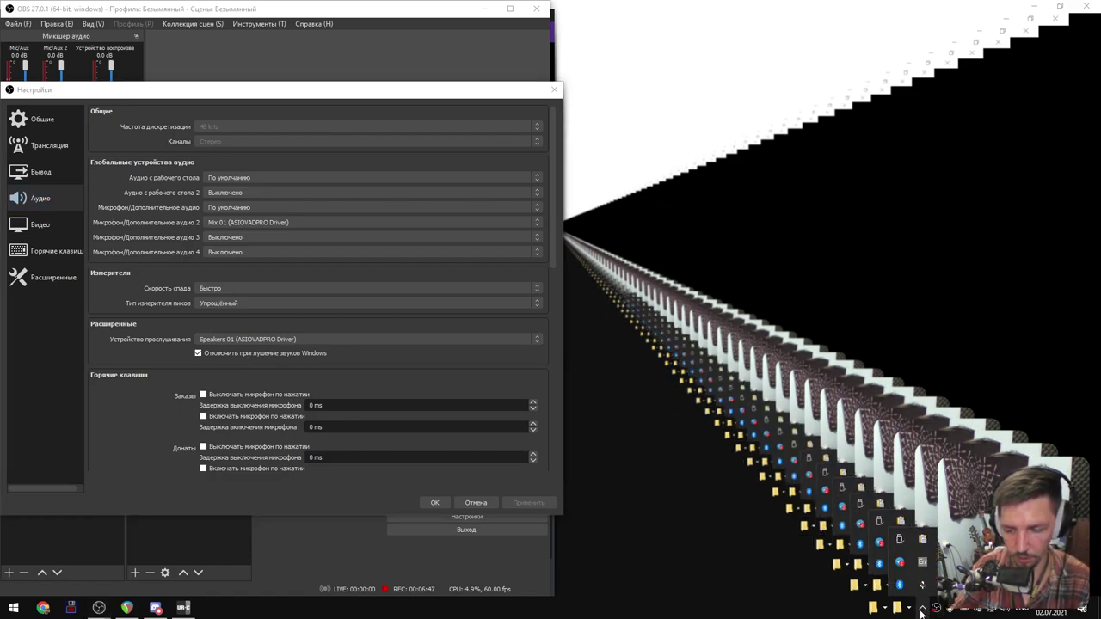
left_click(881, 609)
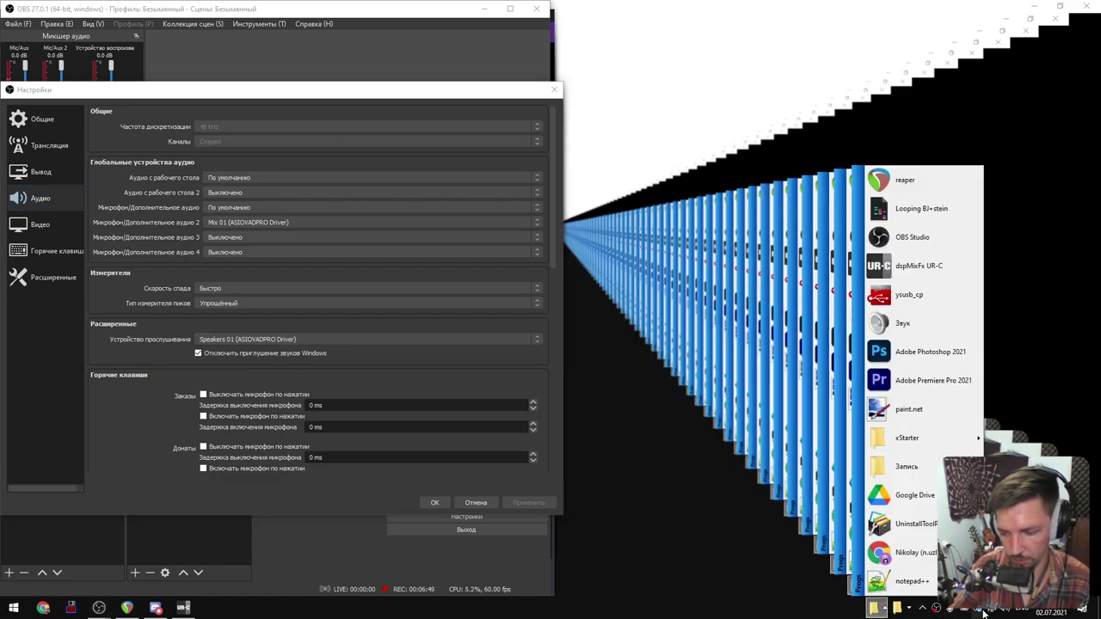